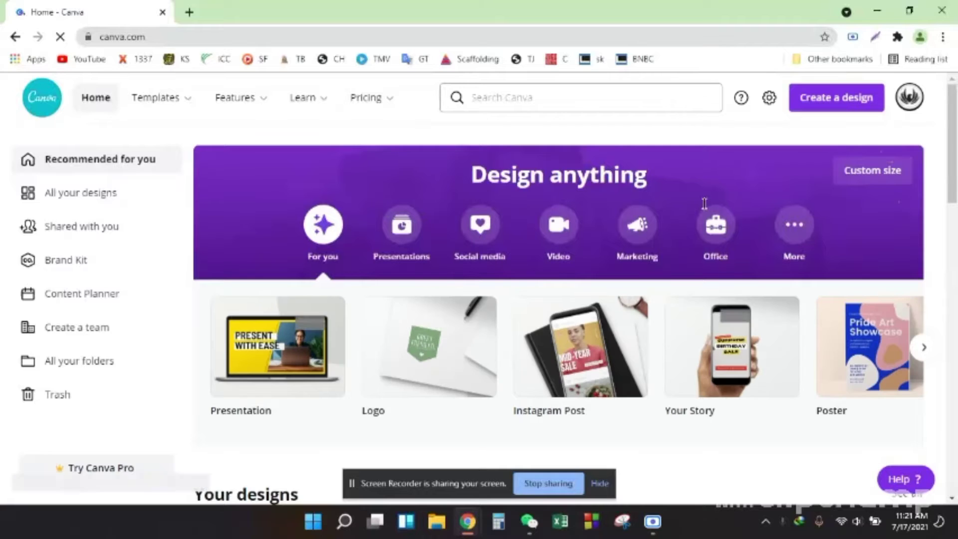
Step: Create a blank A4 flyer and apply the "Art Show Case" template to it
click(924, 347)
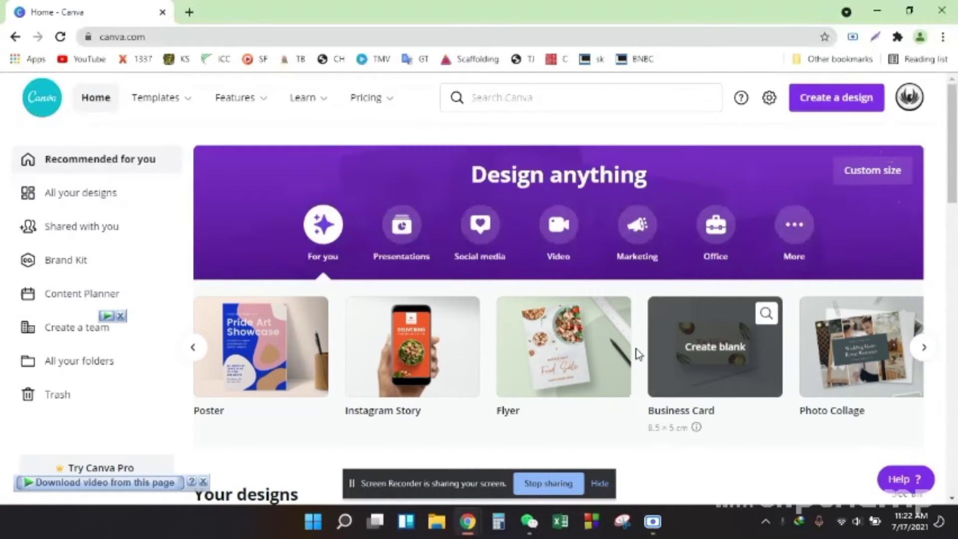
click(569, 347)
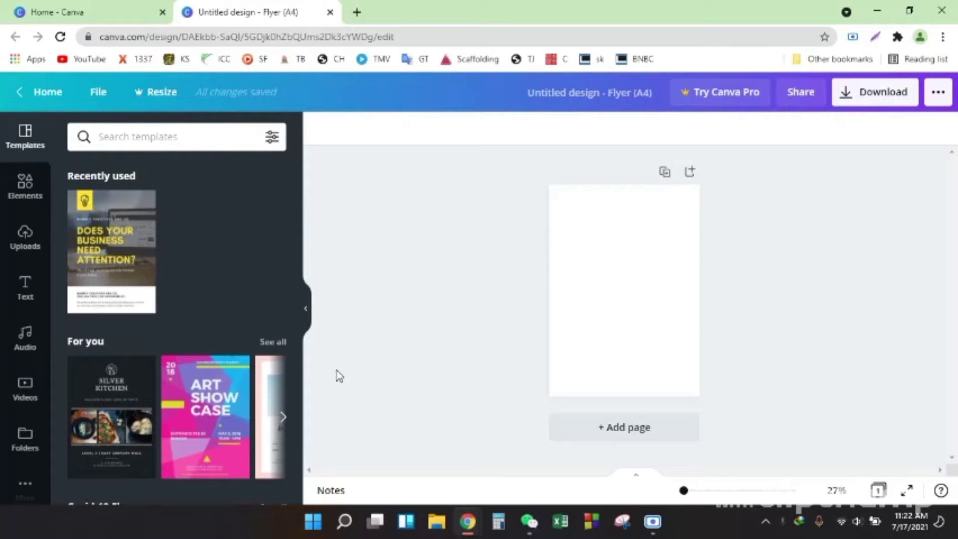
click(214, 402)
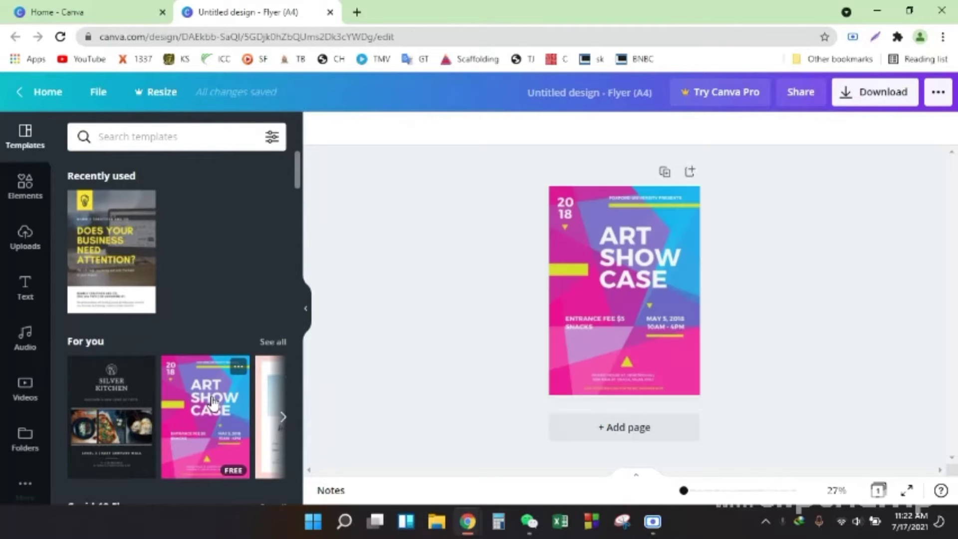
drag(684, 490, 687, 493)
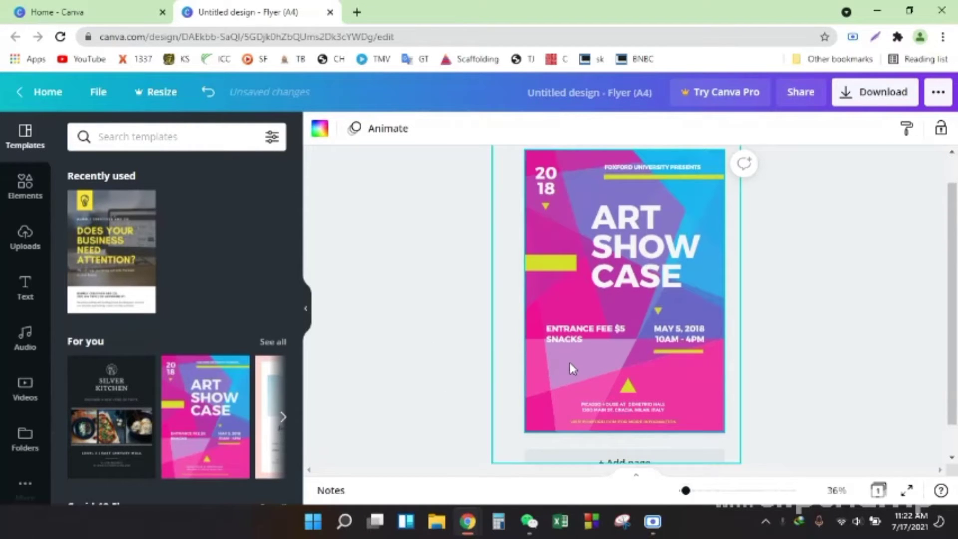
Step: Delete the entrance fee, date and time, venue address and website texts from the lower half of the flyer
click(573, 339)
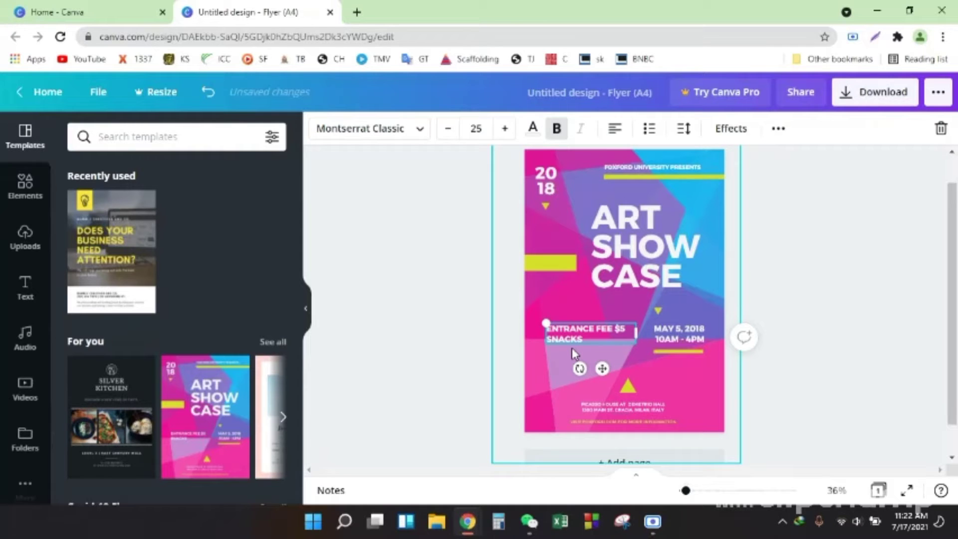
key(Delete)
click(678, 333)
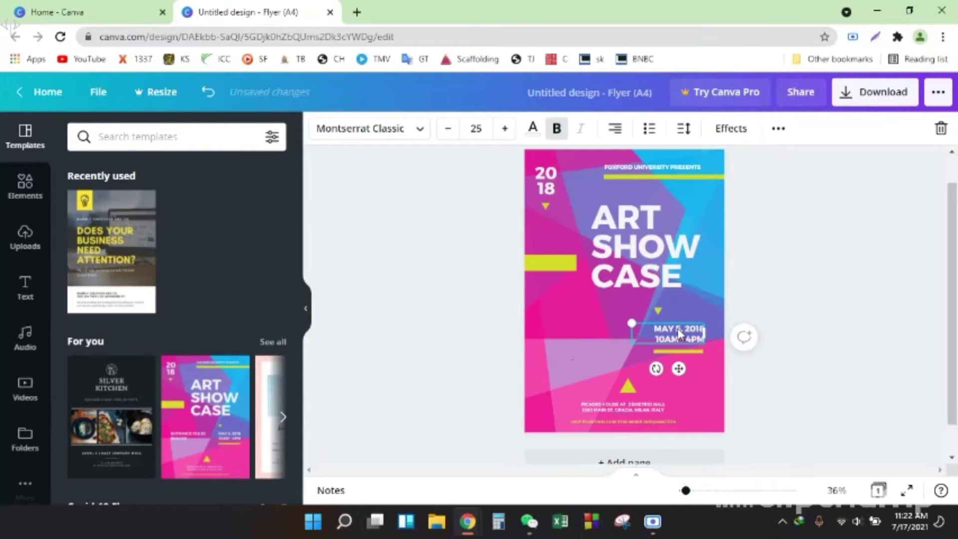
key(Delete)
click(625, 410)
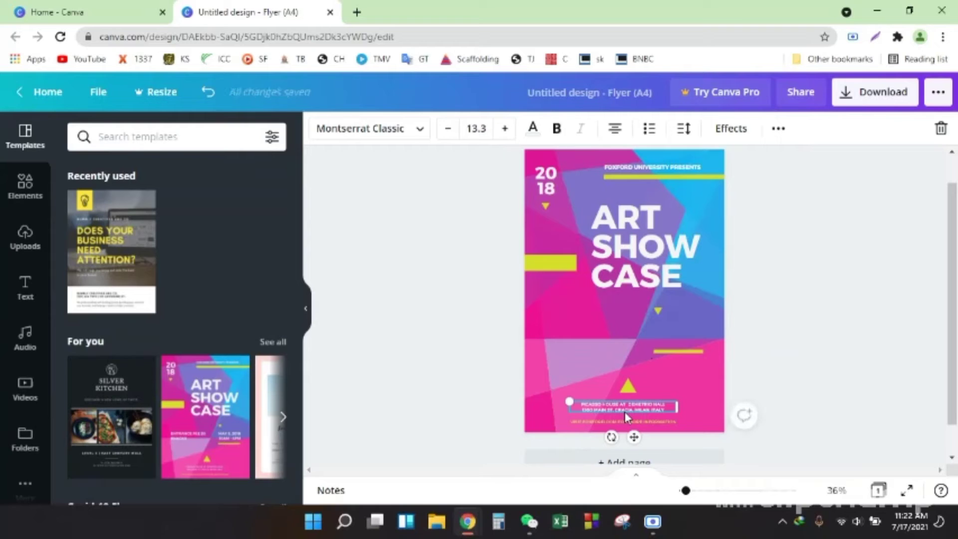
key(Delete)
click(621, 422)
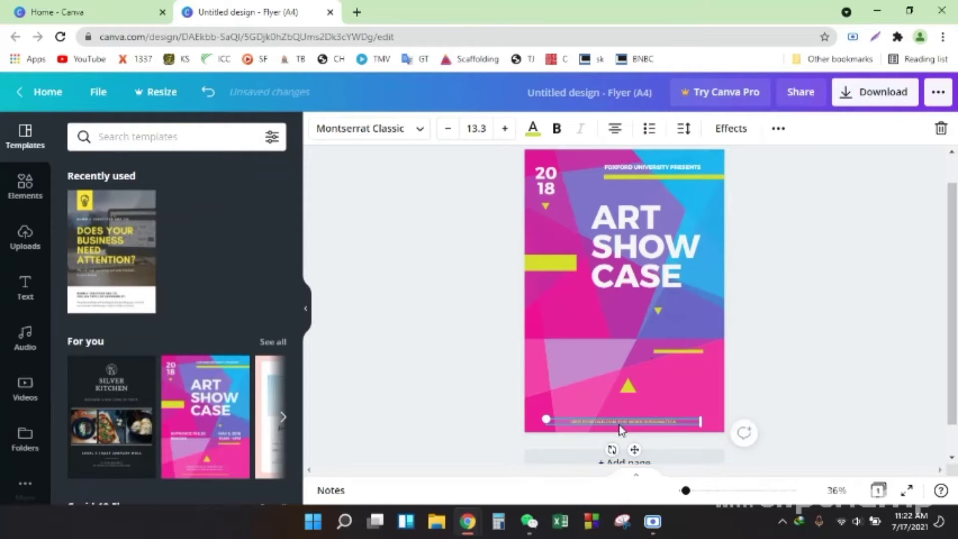
key(Delete)
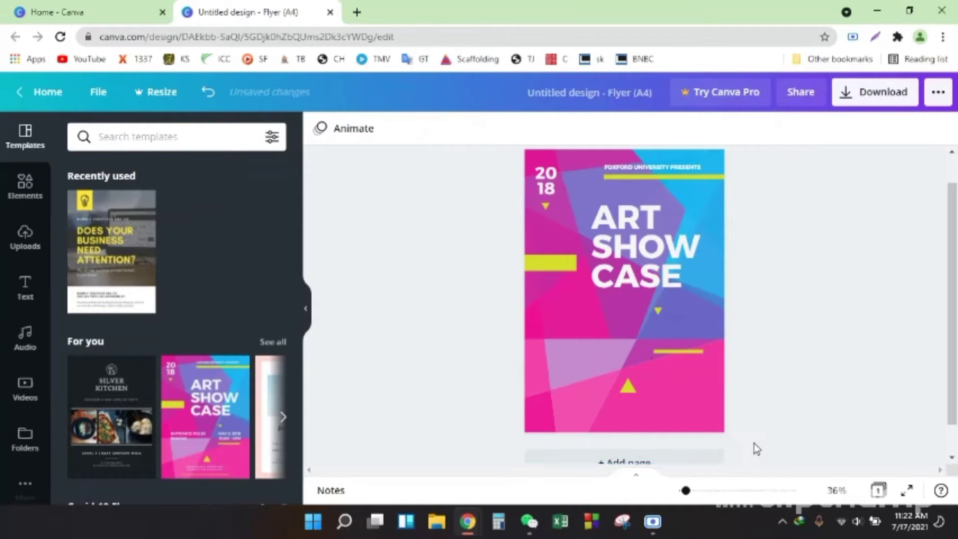
Step: Delete the large "ART SHOW CASE" title from the flyer
click(689, 351)
click(753, 379)
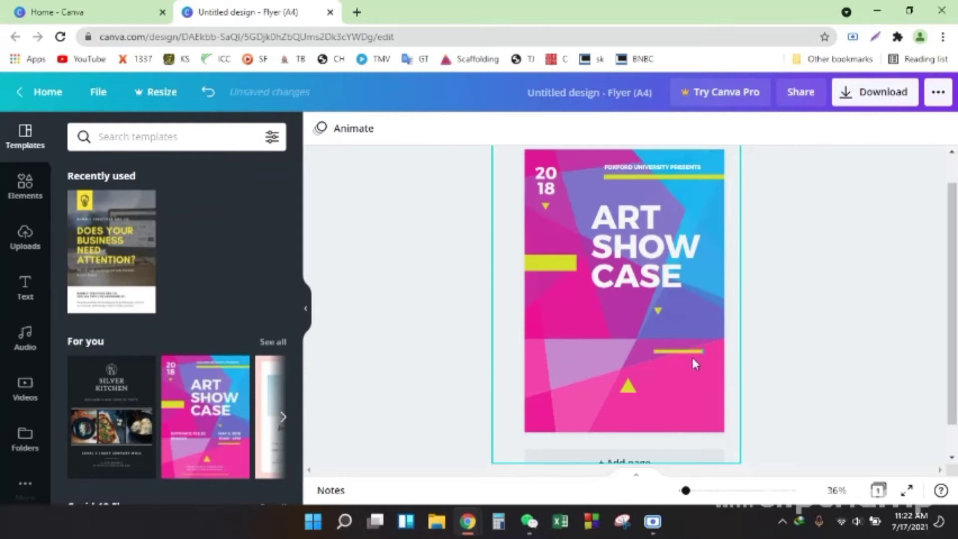
click(626, 269)
key(Delete)
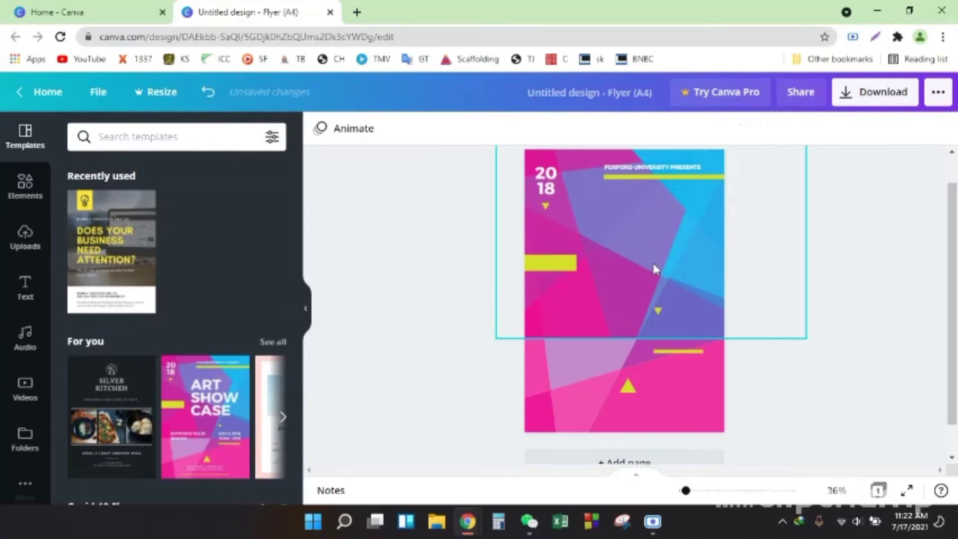
Step: Add a heading to the flyer with the text "GRAPHIC SQUAD"
click(23, 285)
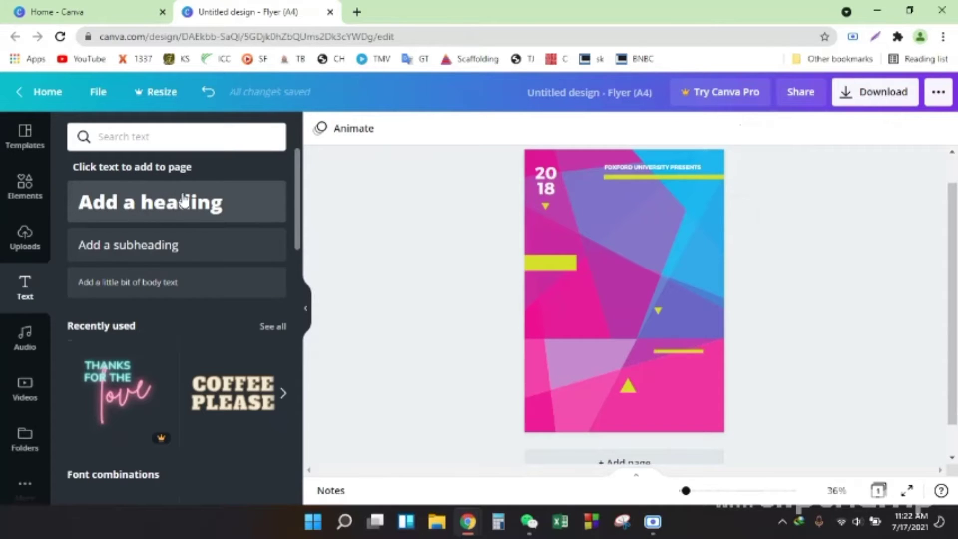
click(190, 214)
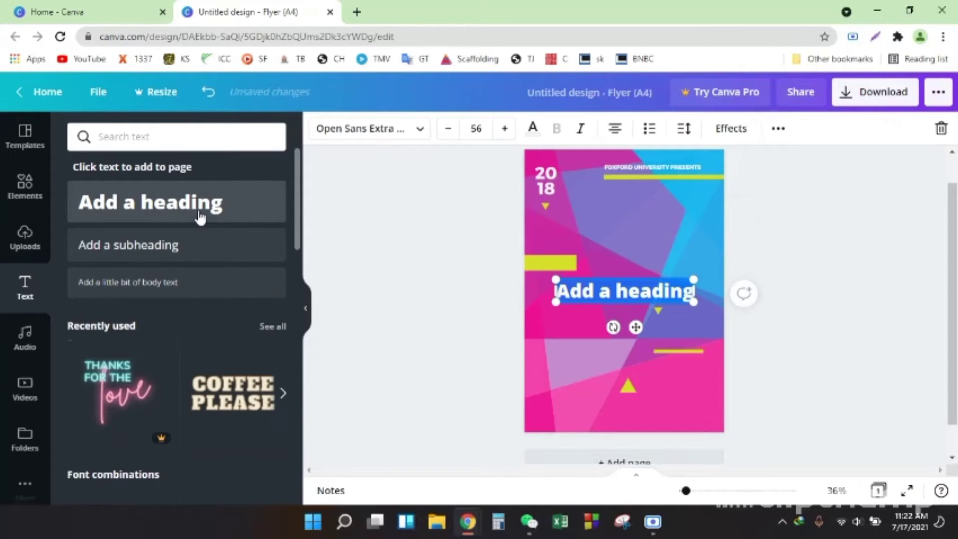
key(BackSpace)
text(GRAPHIC SQUAD)
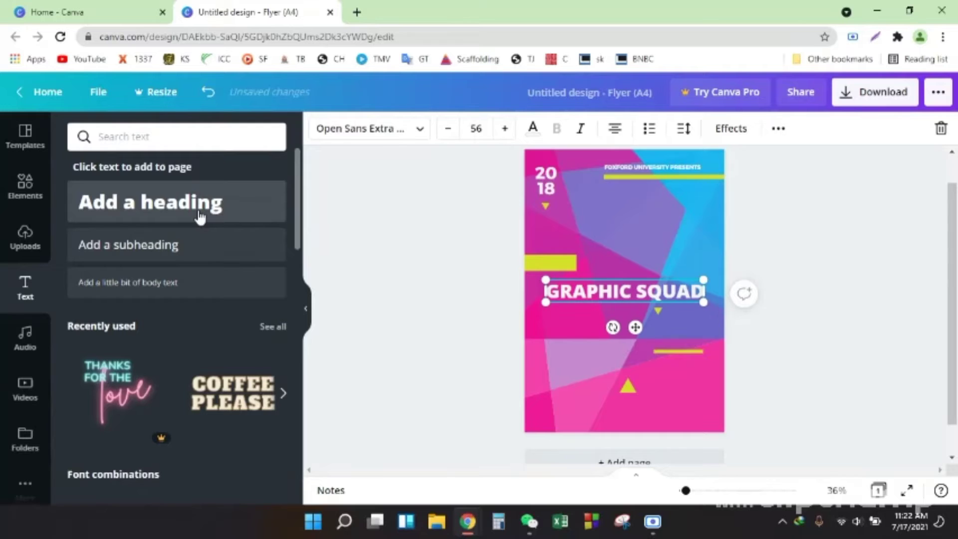
Step: Enlarge the "GRAPHIC SQUAD" heading to about size 96 on two lines, left-align it and position it within the flyer
drag(704, 288, 701, 304)
drag(738, 351, 811, 365)
drag(701, 365, 657, 351)
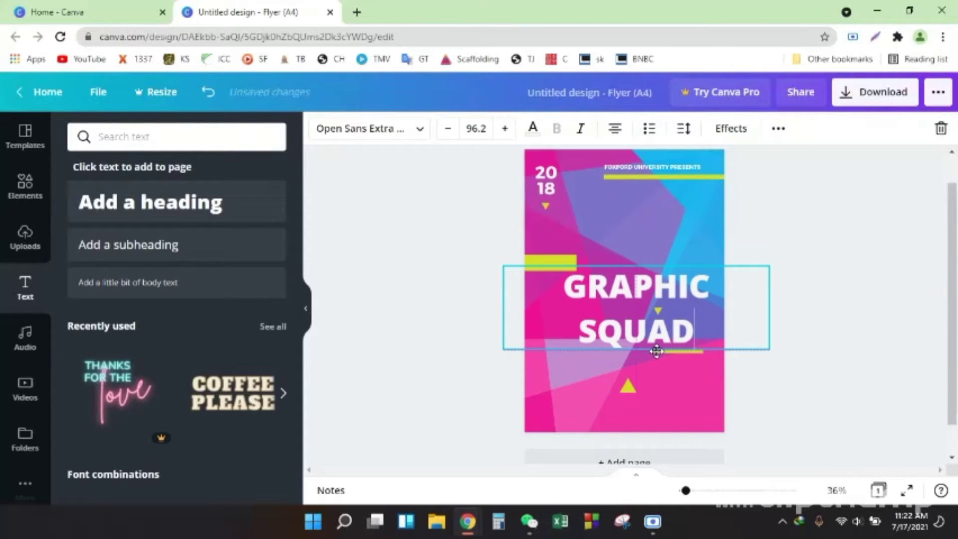
click(615, 128)
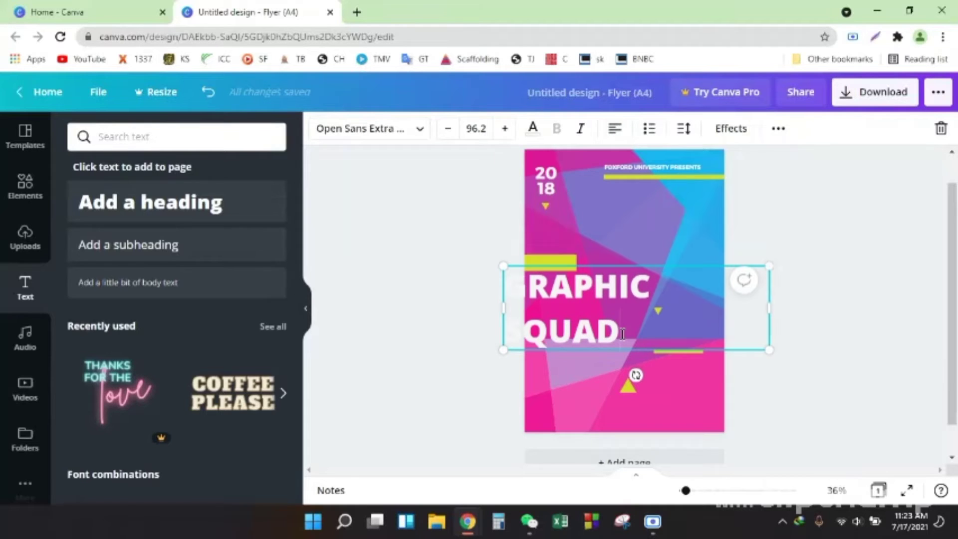
drag(623, 350, 679, 354)
click(754, 393)
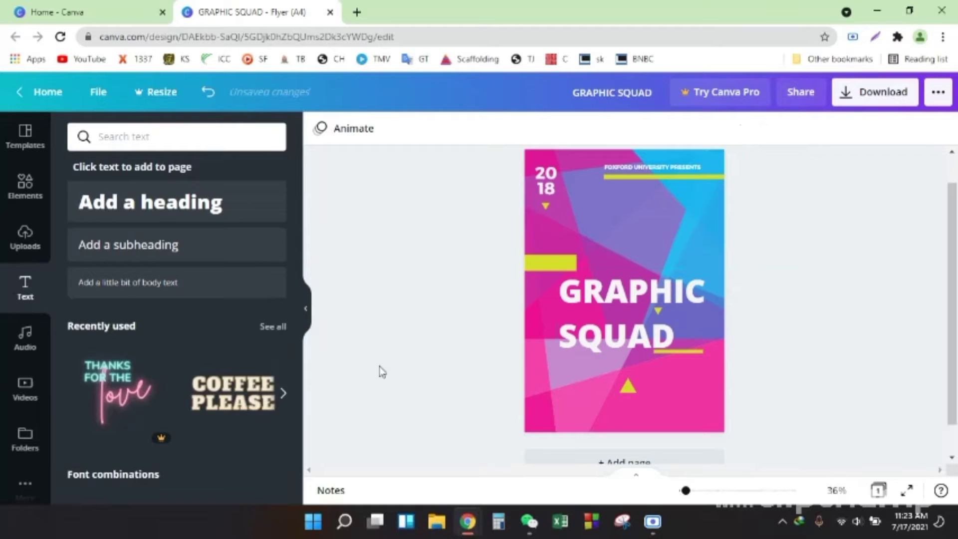
Step: Add a subheading, place it near the flyer's bottom edge below the triangle and clear its placeholder text
click(184, 245)
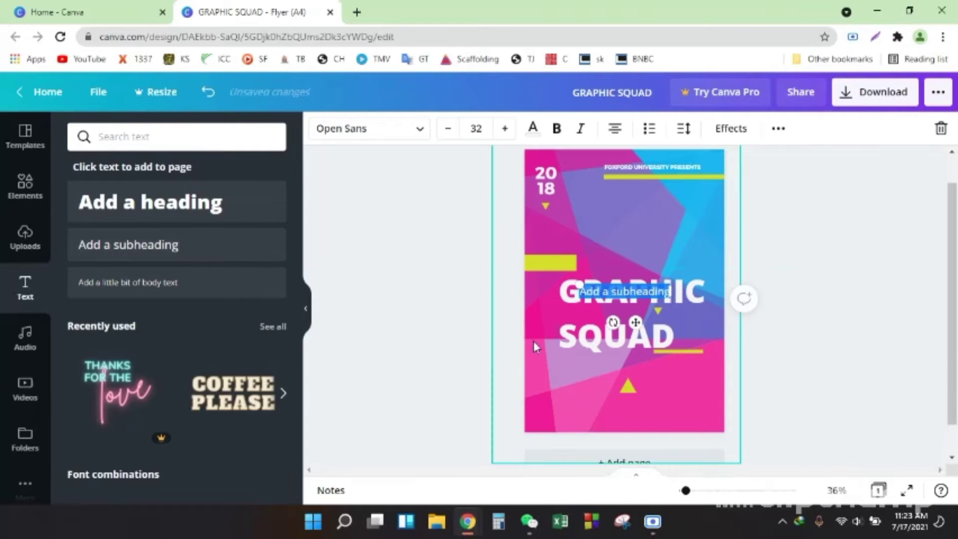
drag(638, 364, 633, 439)
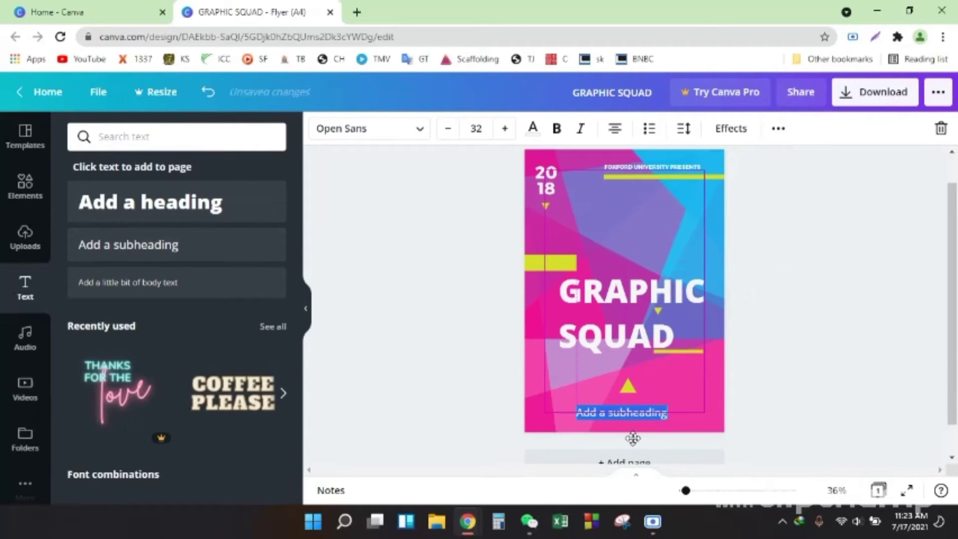
key(BackSpace)
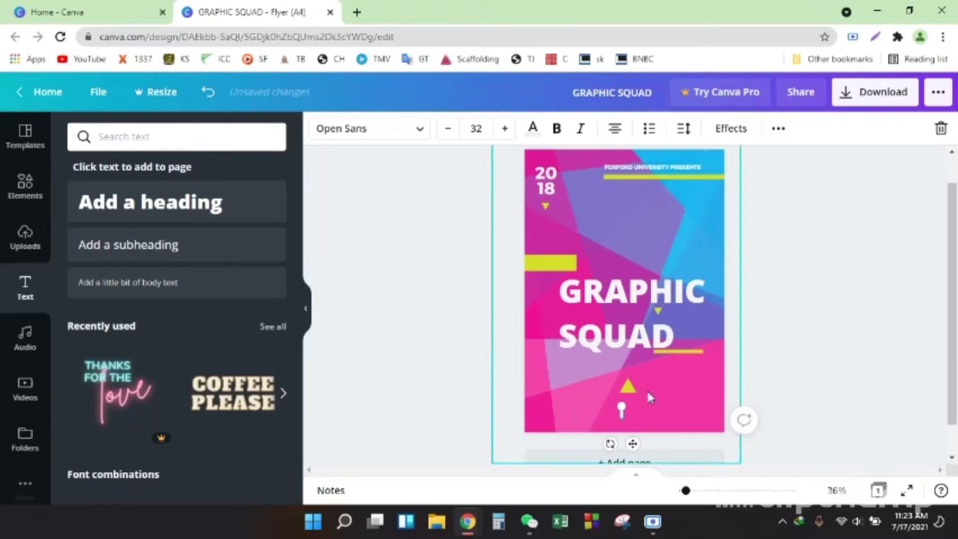
Step: Search Google for "GRAPHIC DESIGN" in a new browser tab
click(360, 10)
text(GRAPHI)
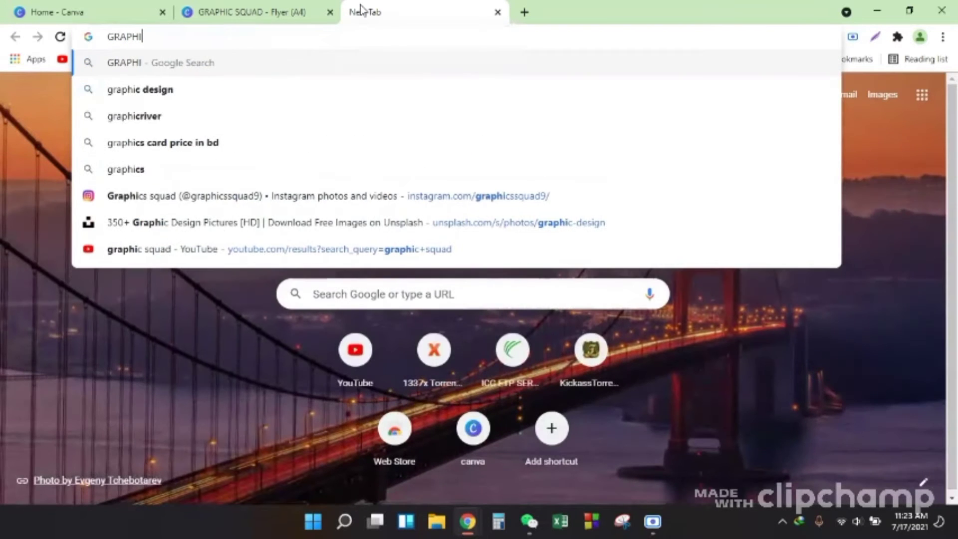
text(C S)
key(BackSpace)
text(D)
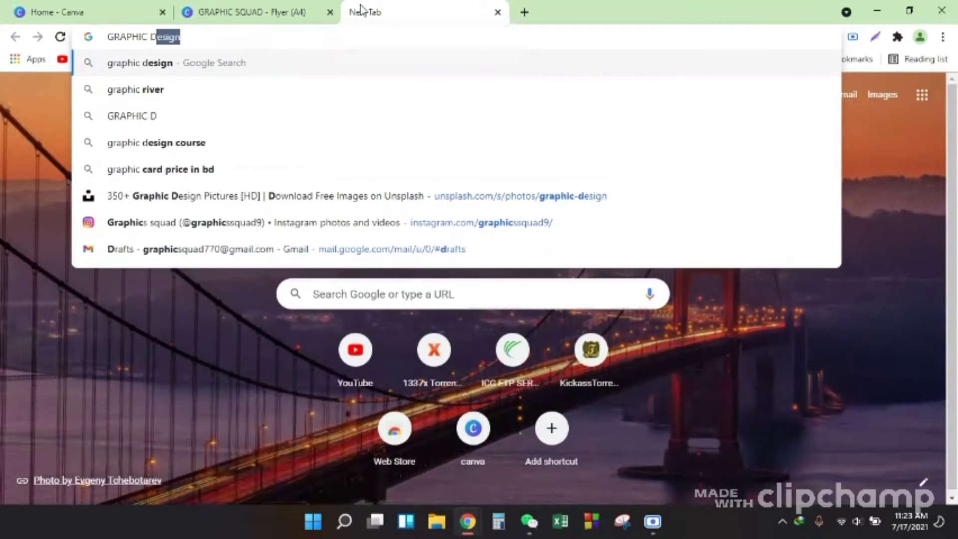
text(ESIGN)
key(Return)
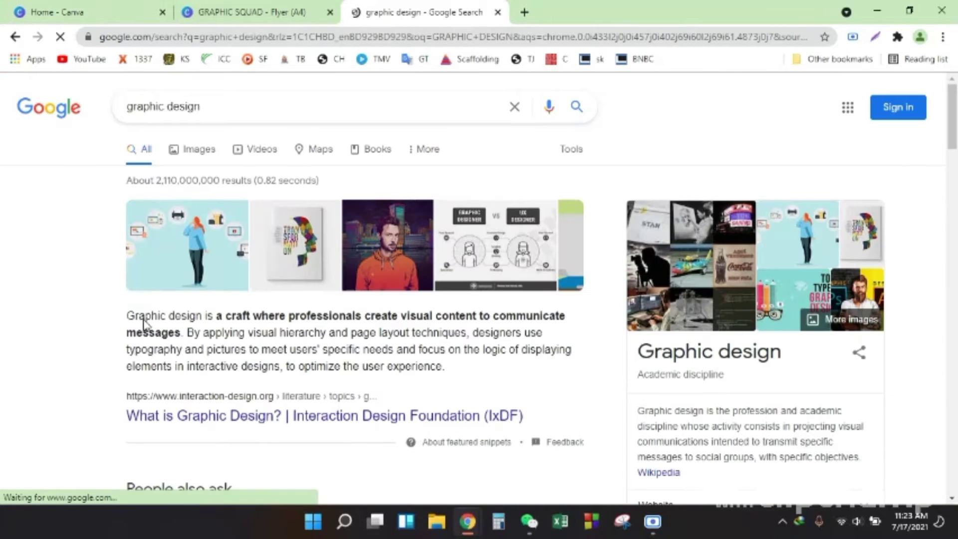
Step: Copy the graphic design definition paragraph from the search results and paste it into the flyer's empty subheading
drag(127, 317, 444, 367)
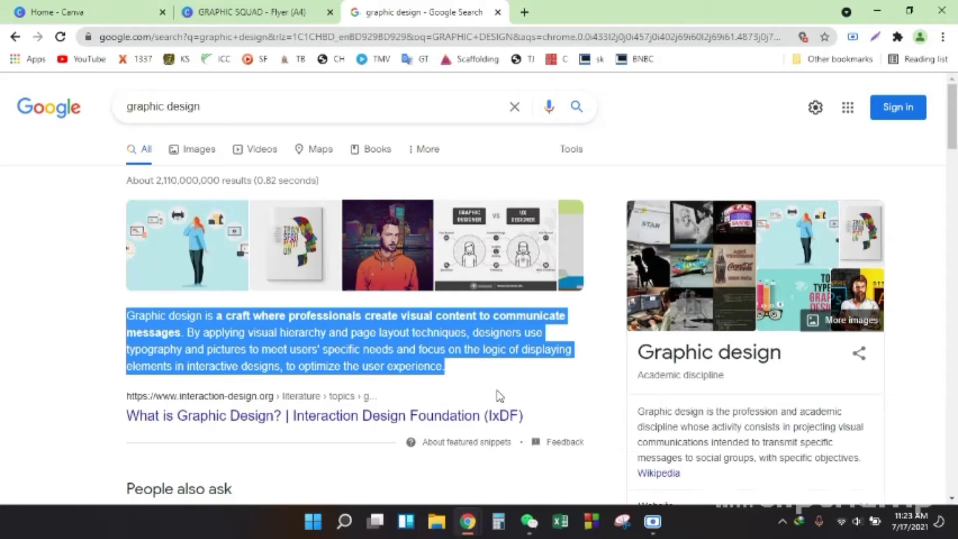
right_click(411, 329)
click(418, 337)
click(277, 15)
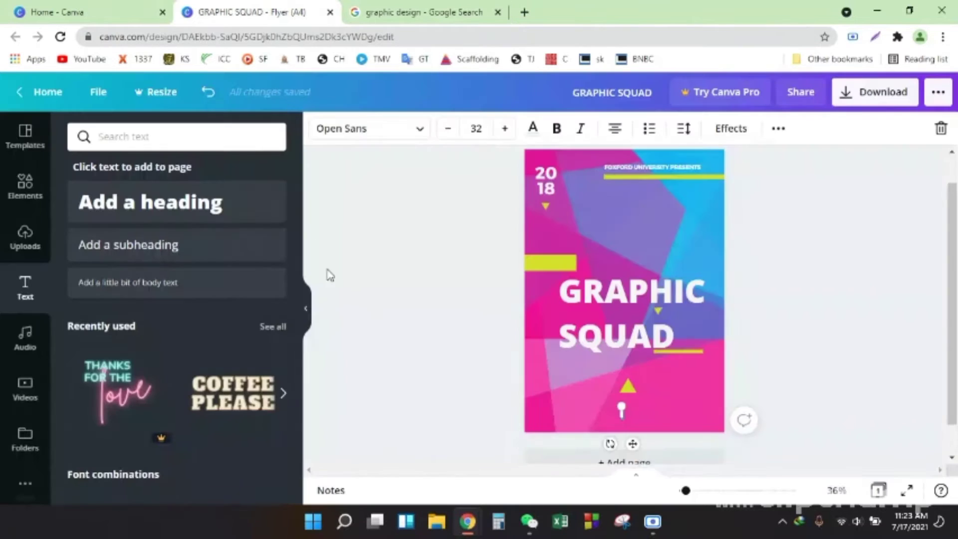
key(ctrl+v)
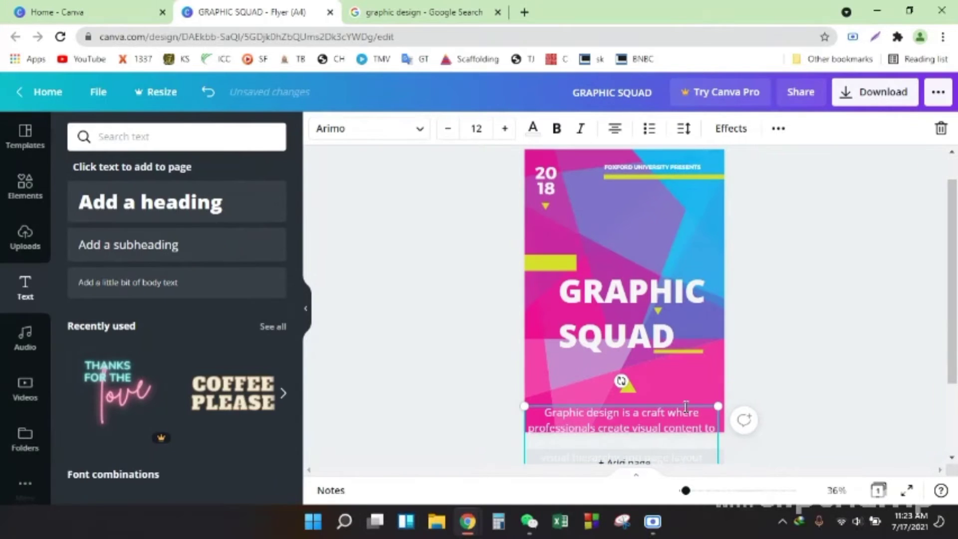
Step: Shrink the pasted definition paragraph to about size 7.3 and move it to the lower part of the flyer
drag(680, 403, 679, 226)
drag(724, 378, 642, 318)
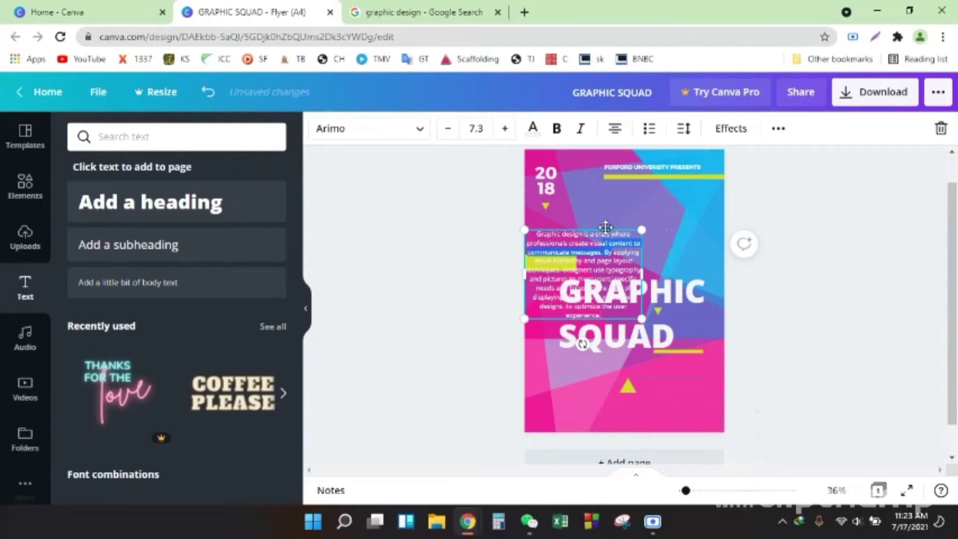
click(606, 226)
click(607, 235)
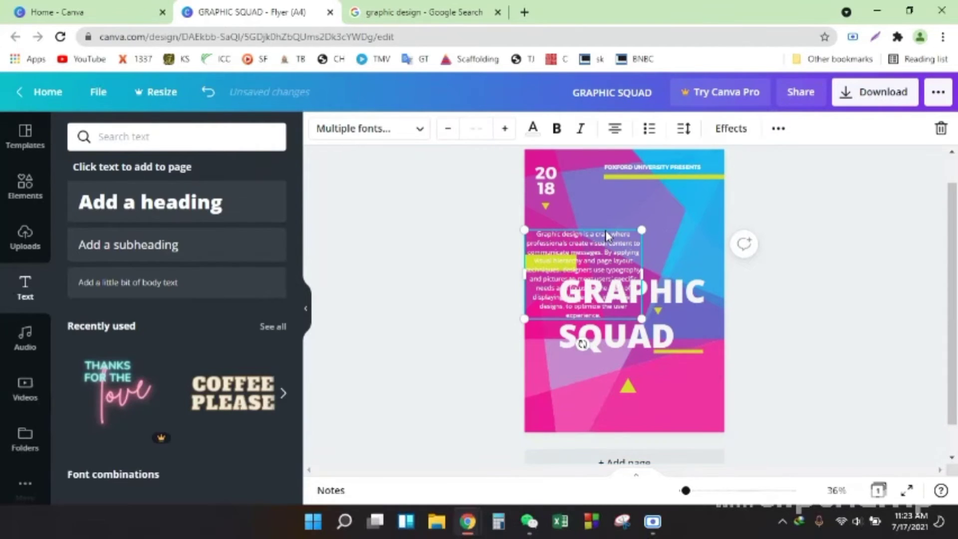
drag(594, 237, 658, 382)
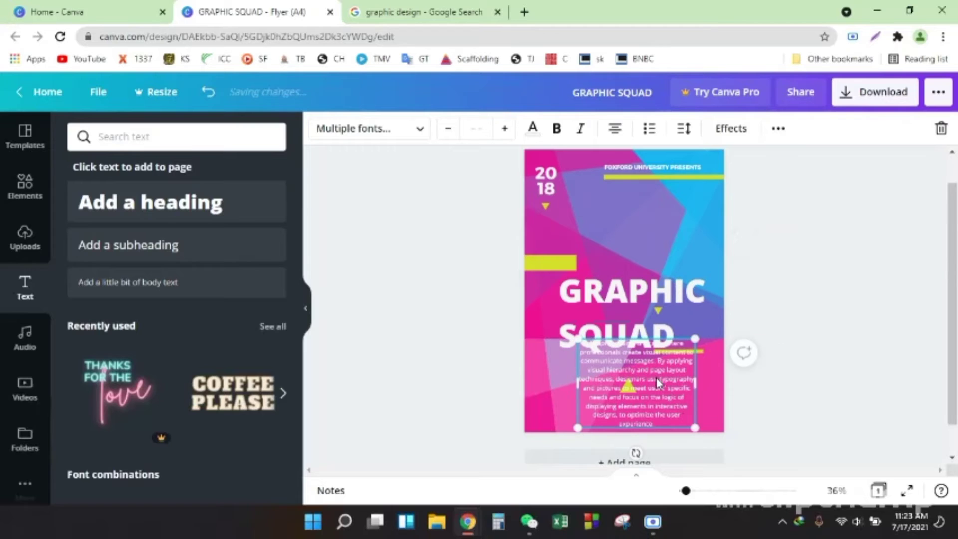
Step: Widen the definition paragraph to nearly the flyer's width, make it bold and center it below the "GRAPHIC SQUAD" heading
drag(722, 381, 672, 413)
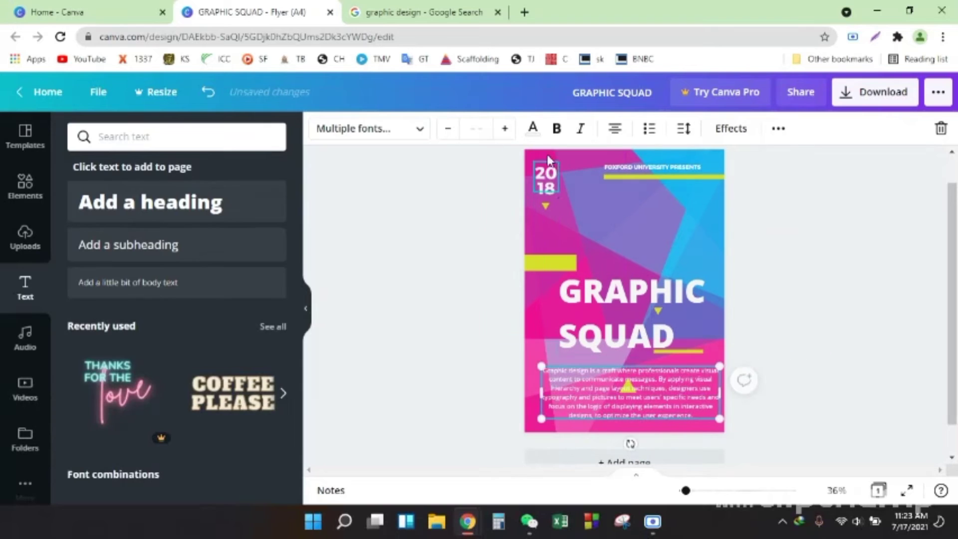
click(558, 130)
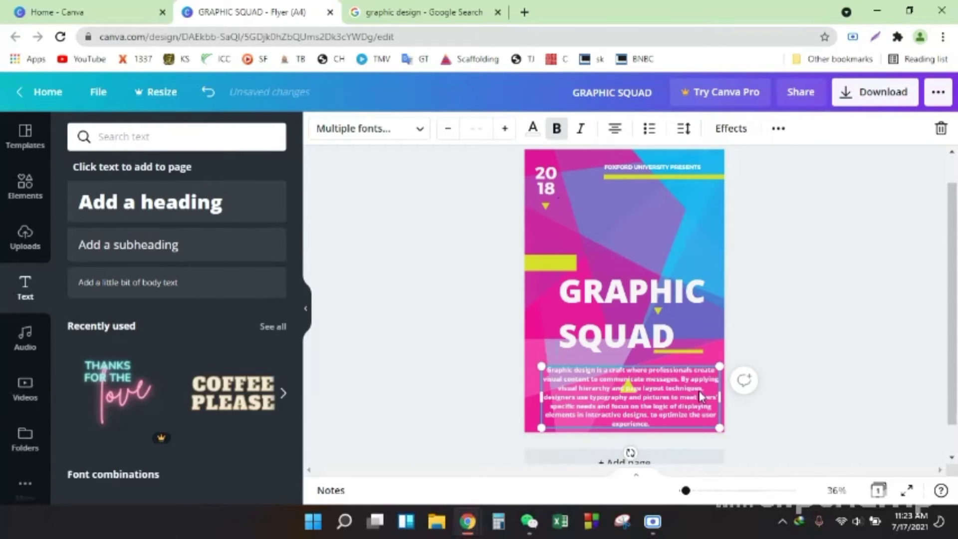
drag(696, 394, 691, 387)
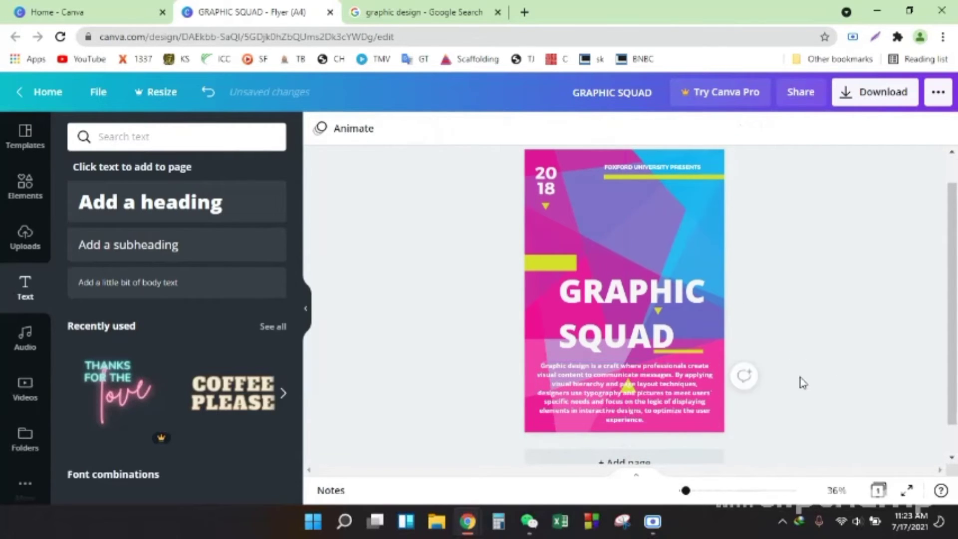
Step: Recolor the pink of the upper geometric background graphic to deep violet
click(699, 224)
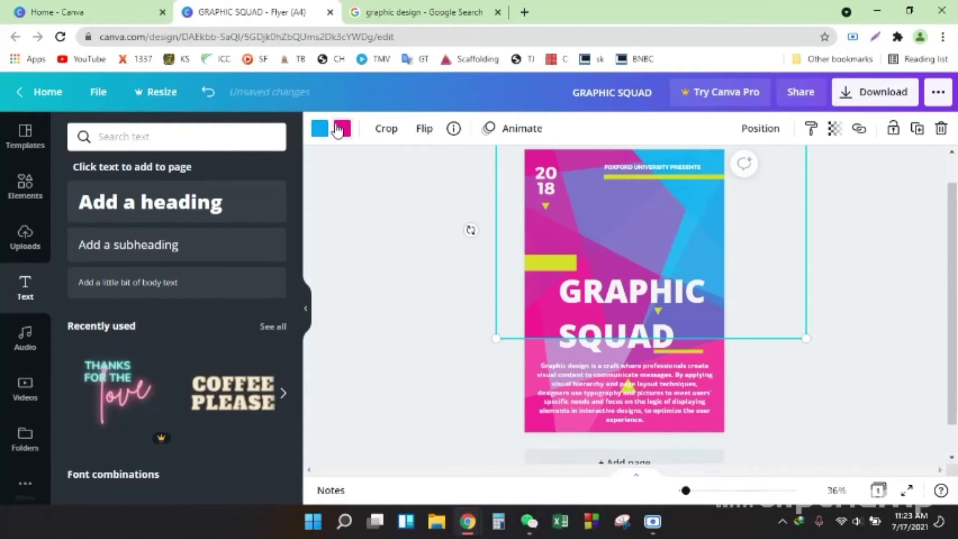
click(341, 128)
click(194, 388)
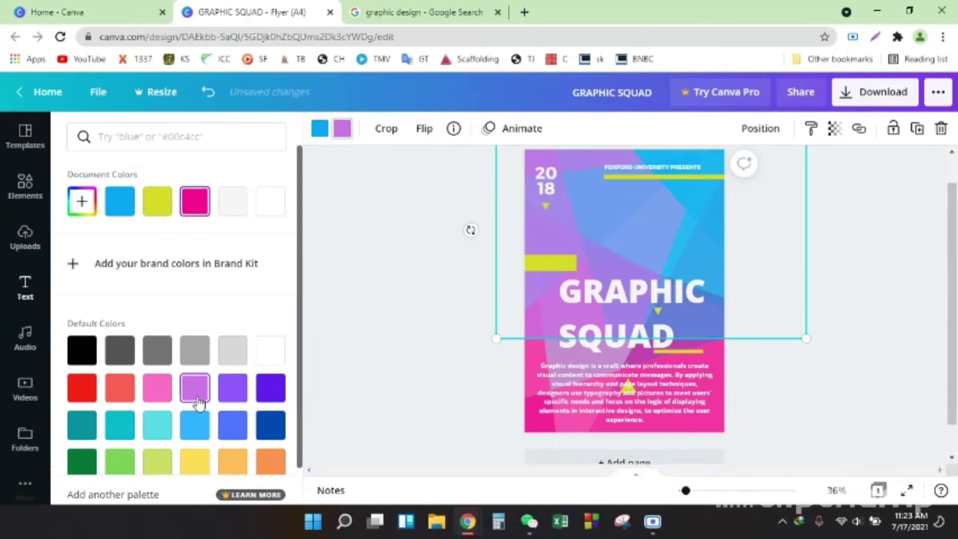
click(260, 397)
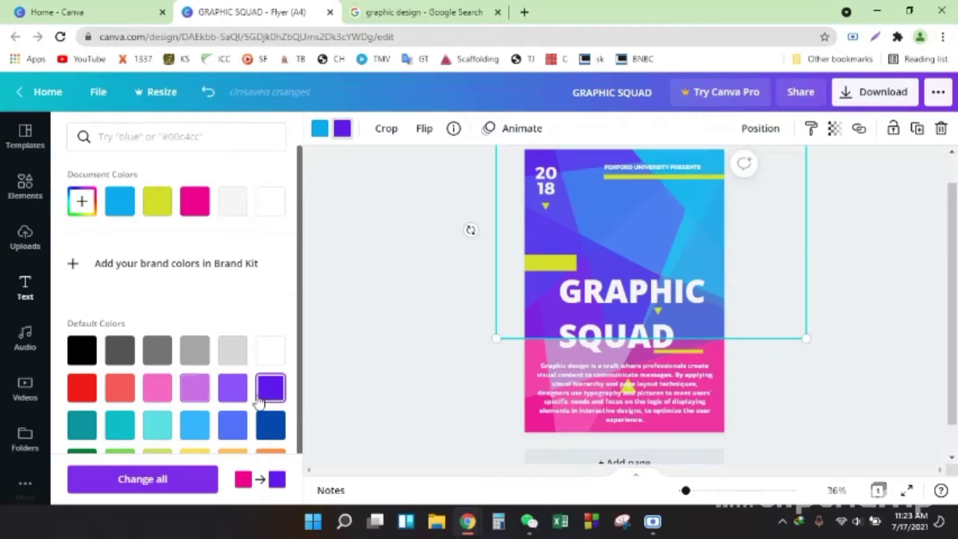
Step: Recolor the pink of the lower geometric background graphic to deep violet
click(527, 372)
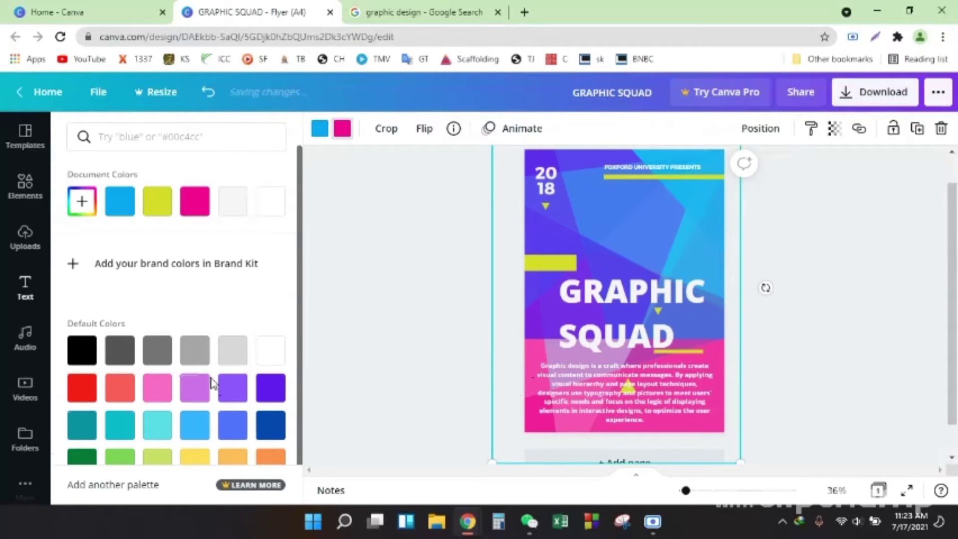
click(268, 392)
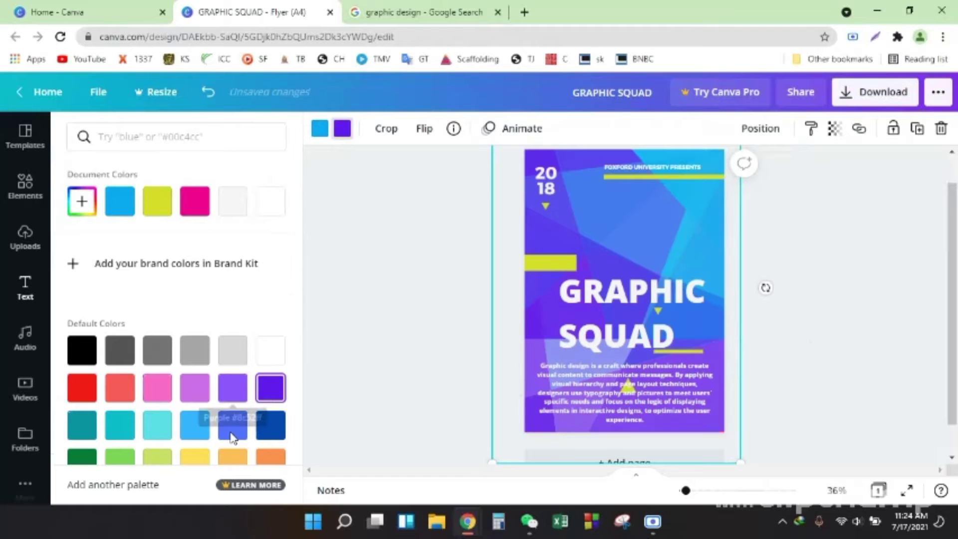
click(363, 368)
Step: Recolor the deep violet of the upper geometric background graphic to a lighter purple
click(504, 254)
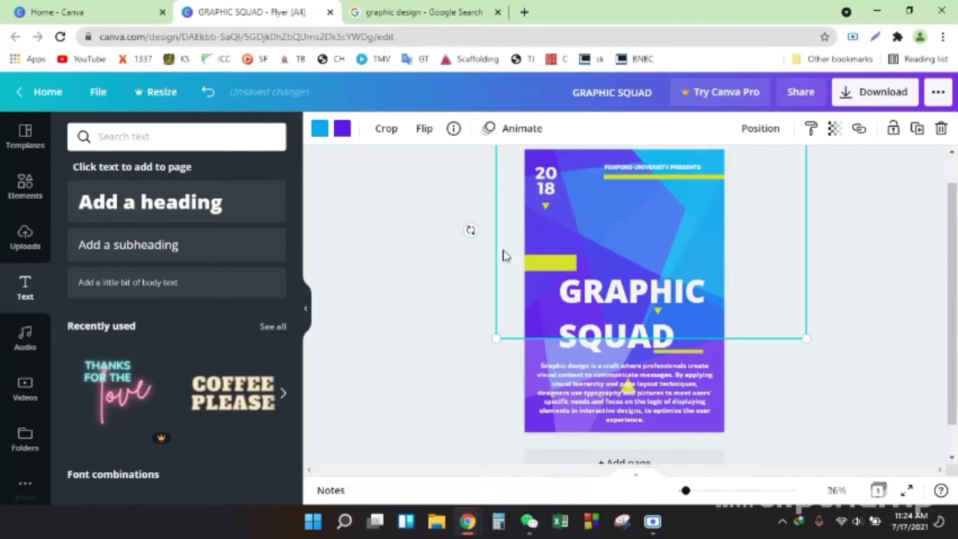
click(342, 128)
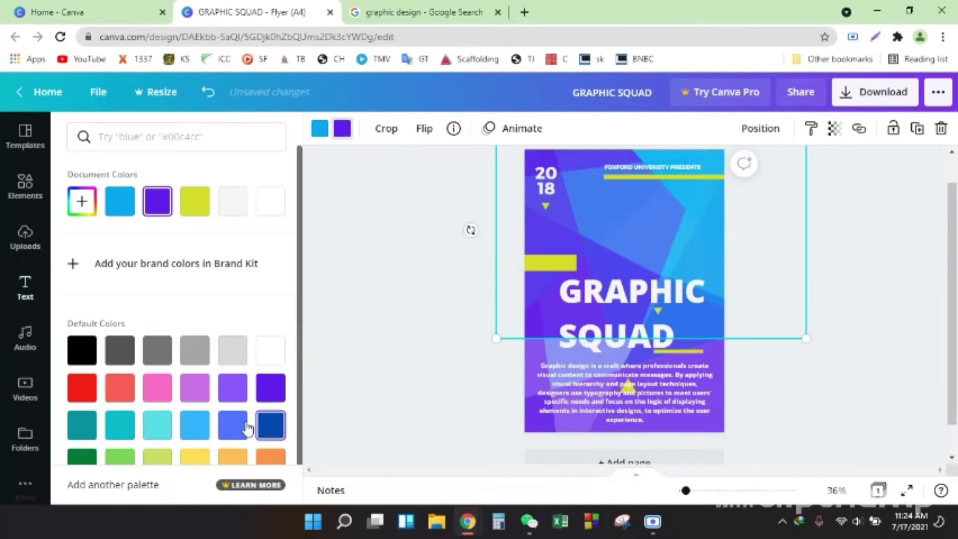
click(232, 387)
click(423, 331)
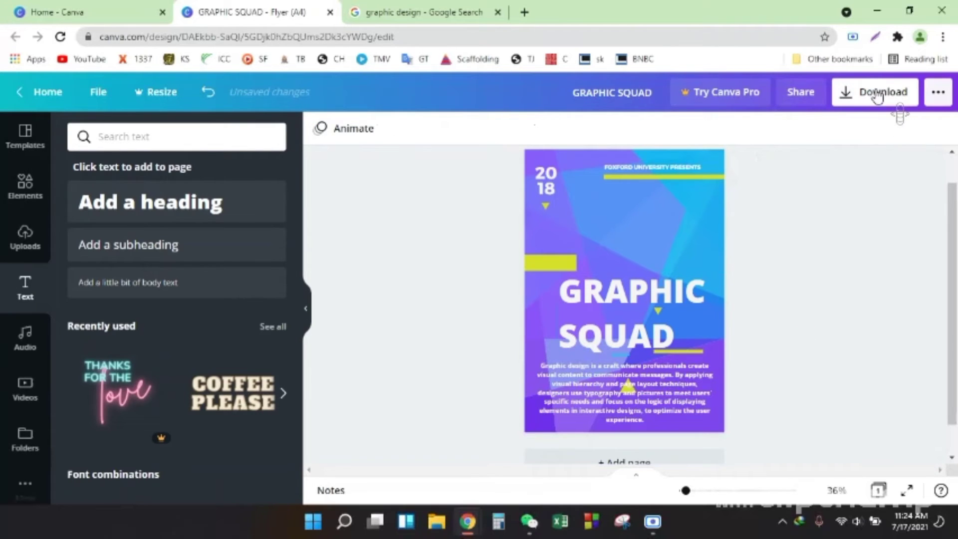
Step: Nudge the "GRAPHIC SQUAD" heading up slightly and recolor the thick yellow bar above its start to black
drag(610, 316, 610, 307)
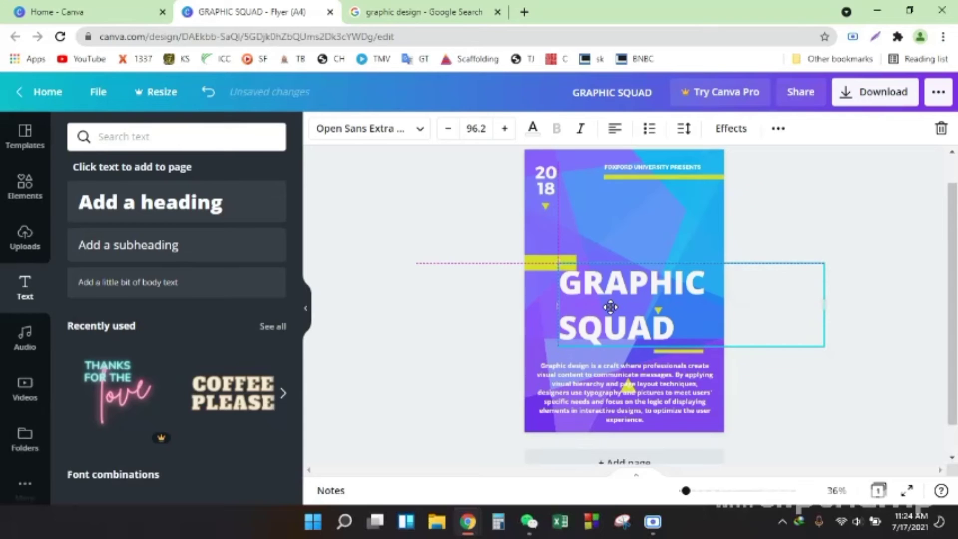
click(521, 260)
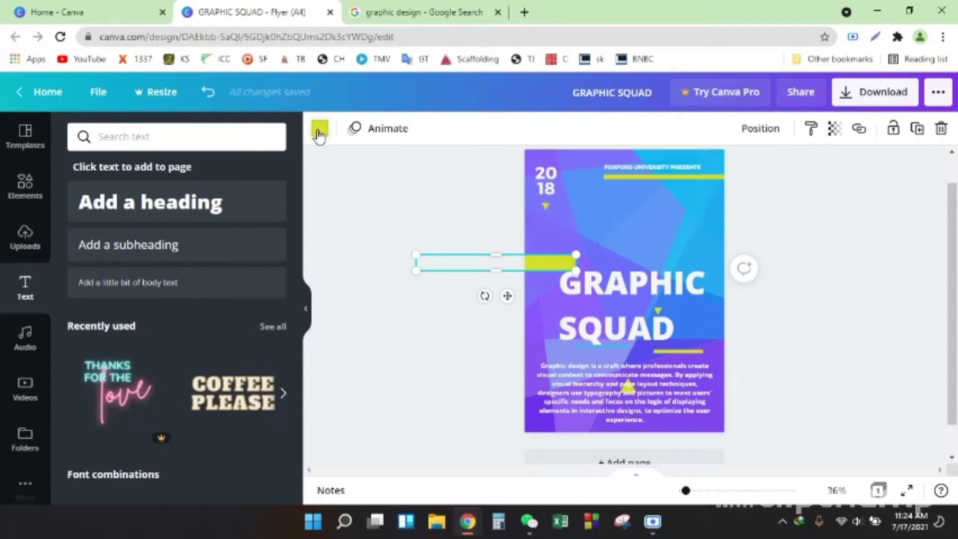
click(320, 131)
click(114, 396)
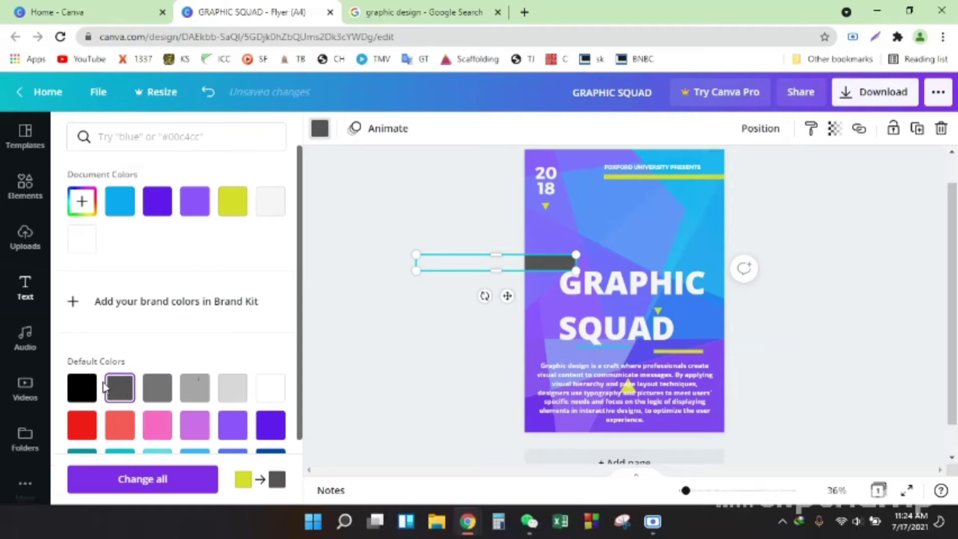
click(82, 389)
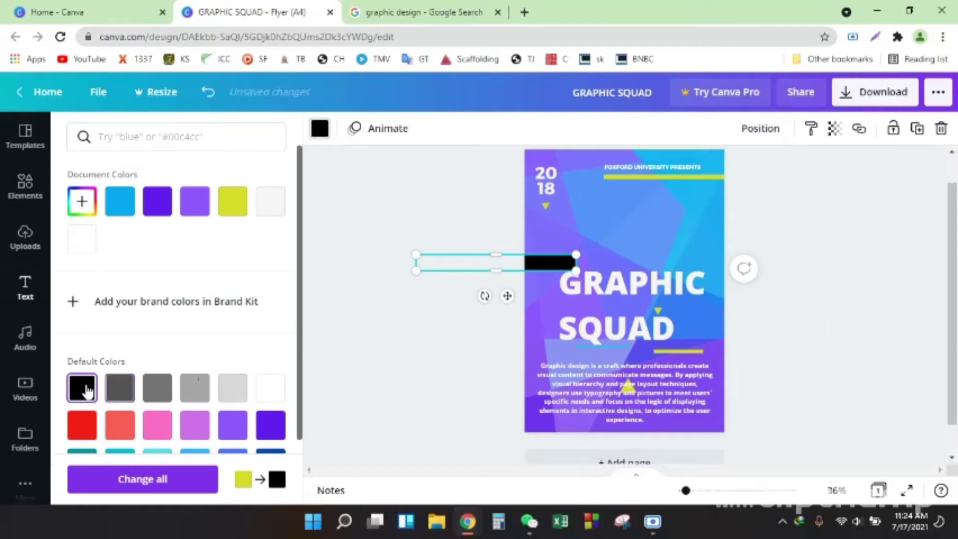
Step: Recolor the long yellow line under "FOXFORD UNIVERSITY PRESENTS" and the small triangle below "2018" to black
click(658, 175)
click(80, 389)
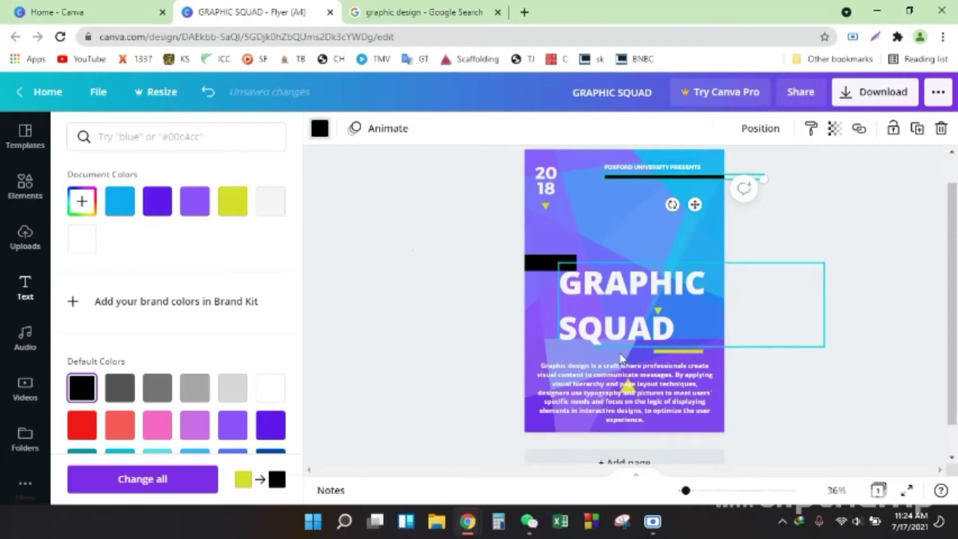
click(686, 349)
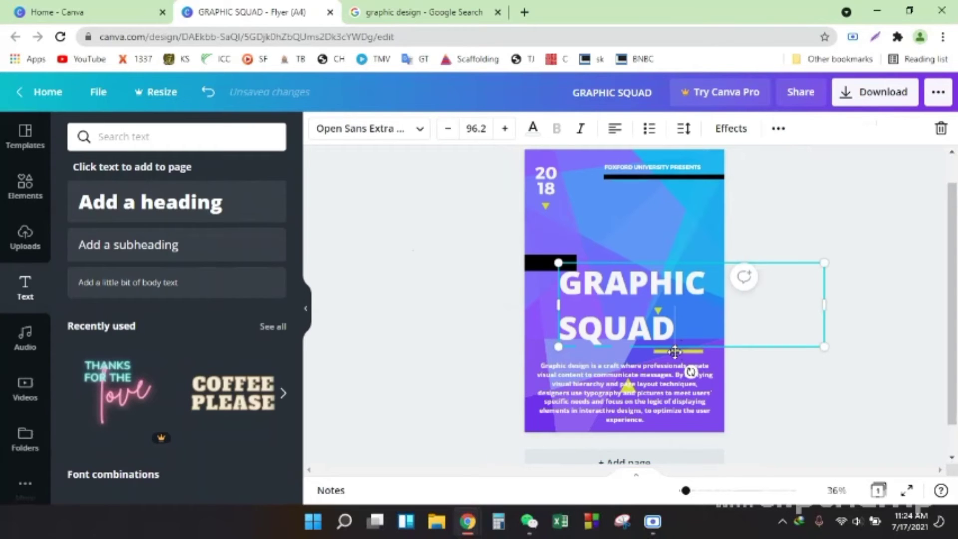
click(675, 351)
click(545, 206)
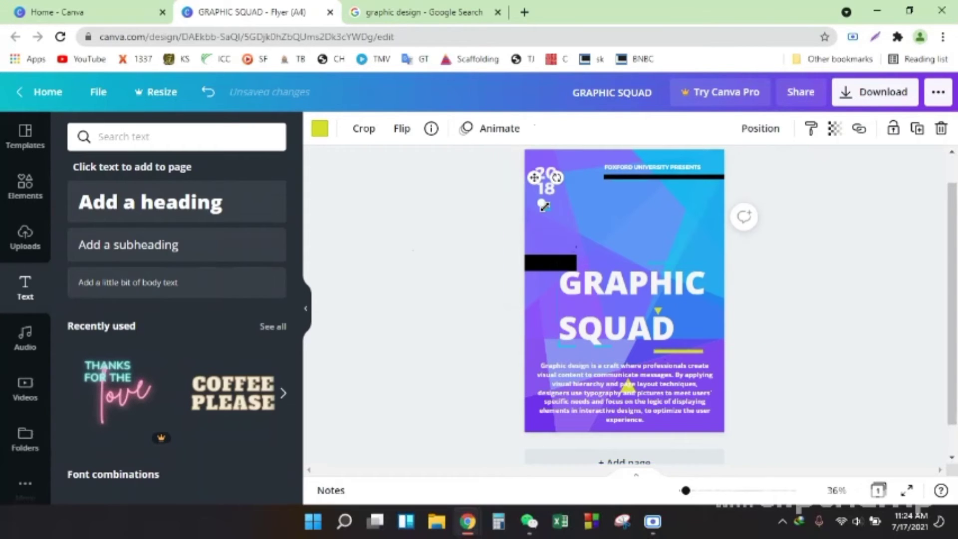
click(322, 129)
click(82, 388)
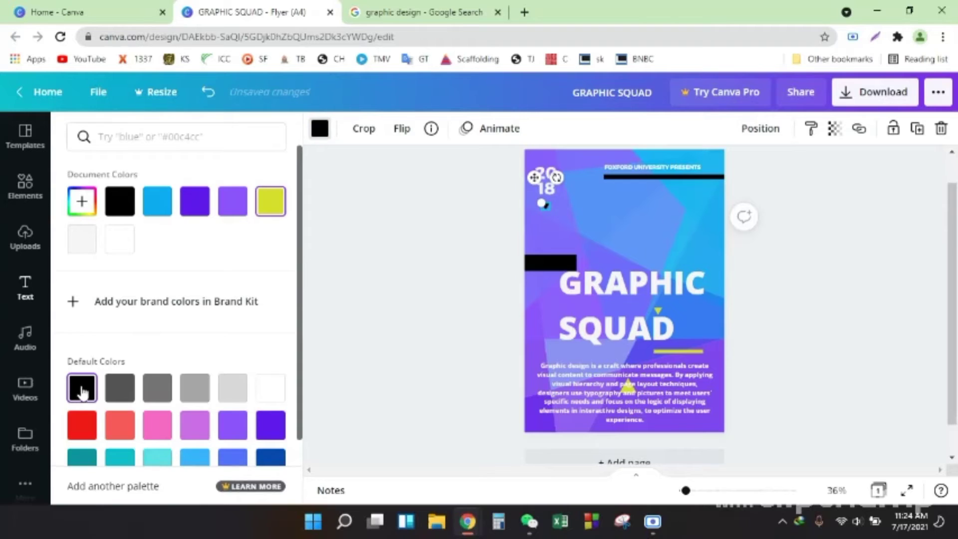
click(628, 387)
click(740, 377)
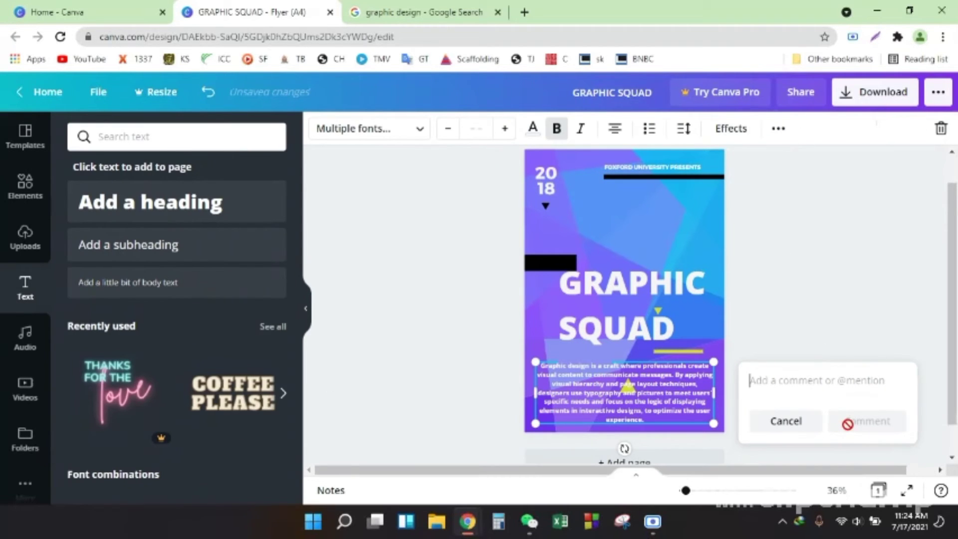
click(758, 421)
Step: Delete the "FOXFORD UNIVERSITY PRESENTS" text and the "2018" text from the flyer
click(662, 174)
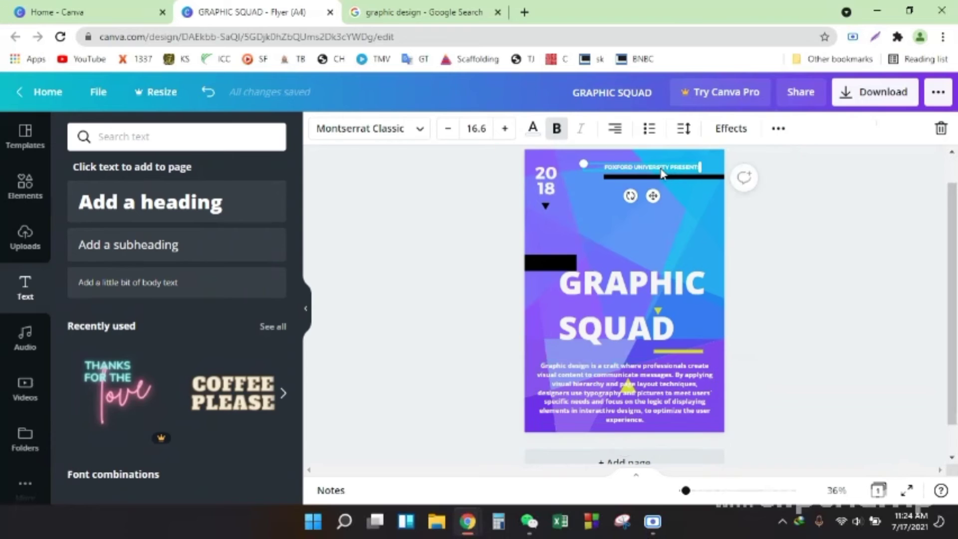
key(Delete)
click(553, 177)
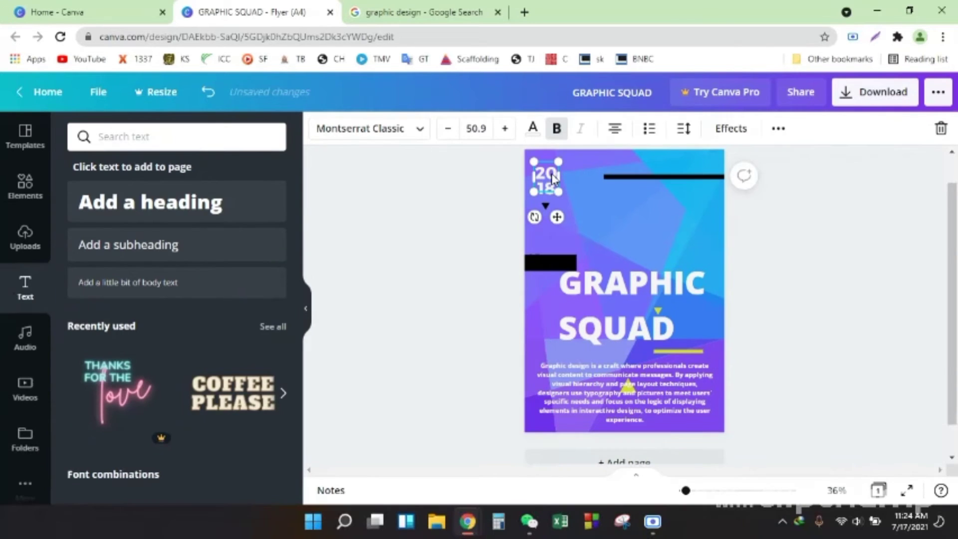
drag(557, 173, 581, 192)
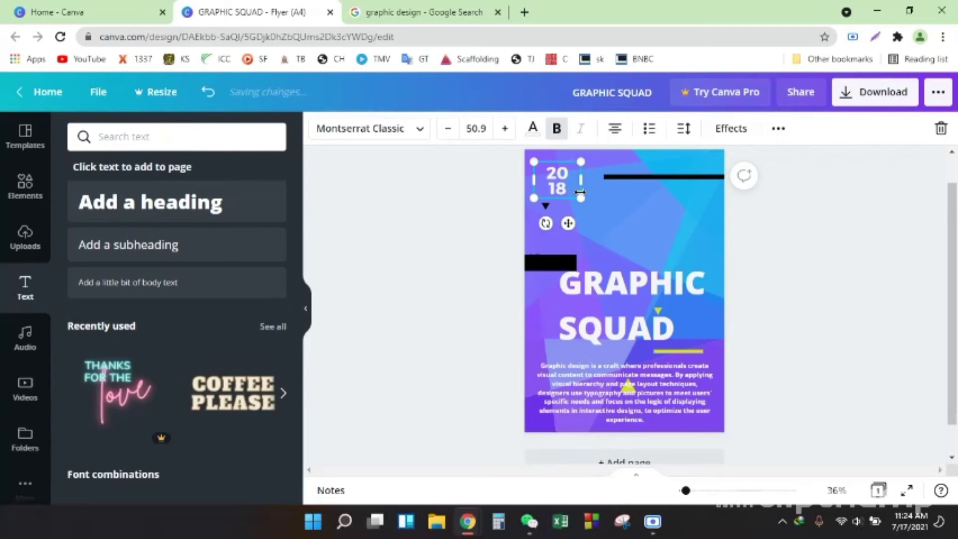
key(Delete)
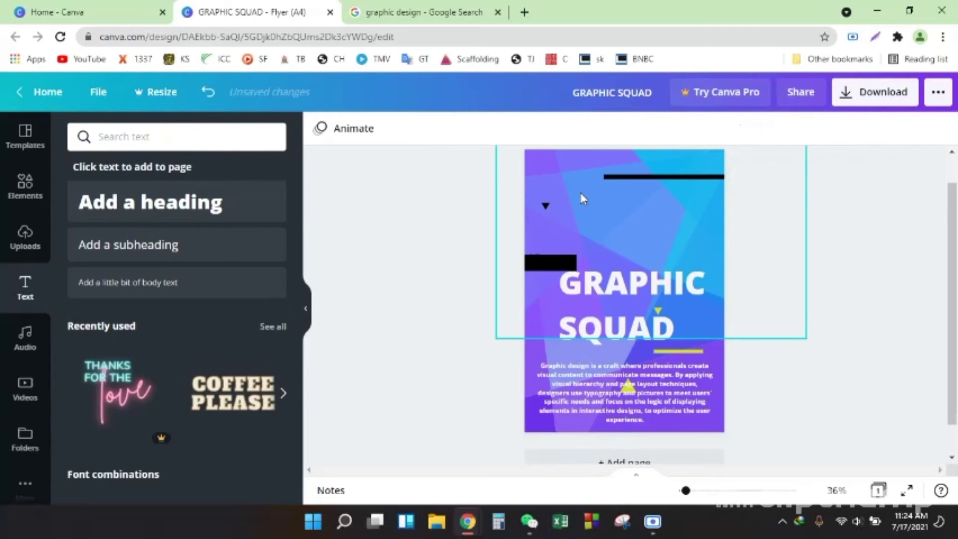
Step: Add a subheading reading "SCINCE 2021" and place it between the small black triangle and the thick black bar
click(142, 249)
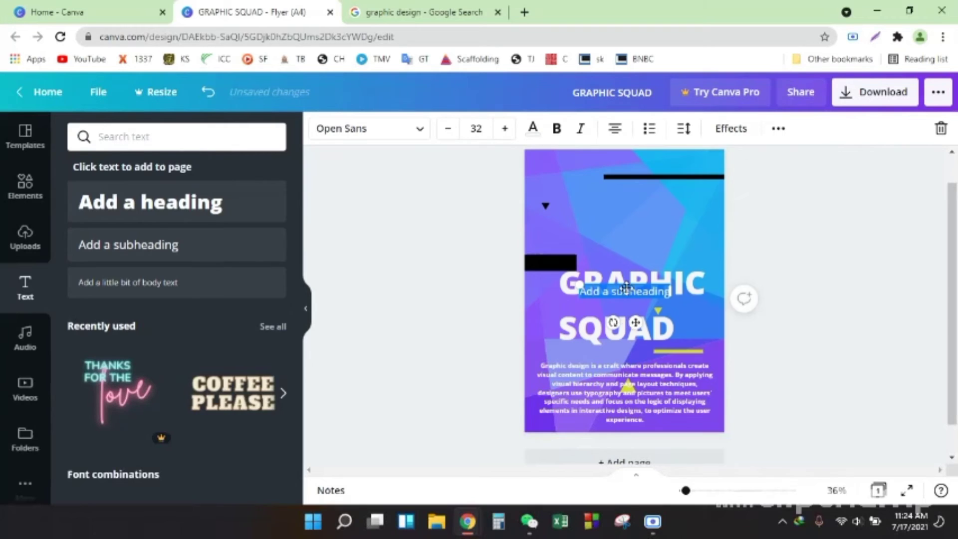
drag(625, 287, 619, 227)
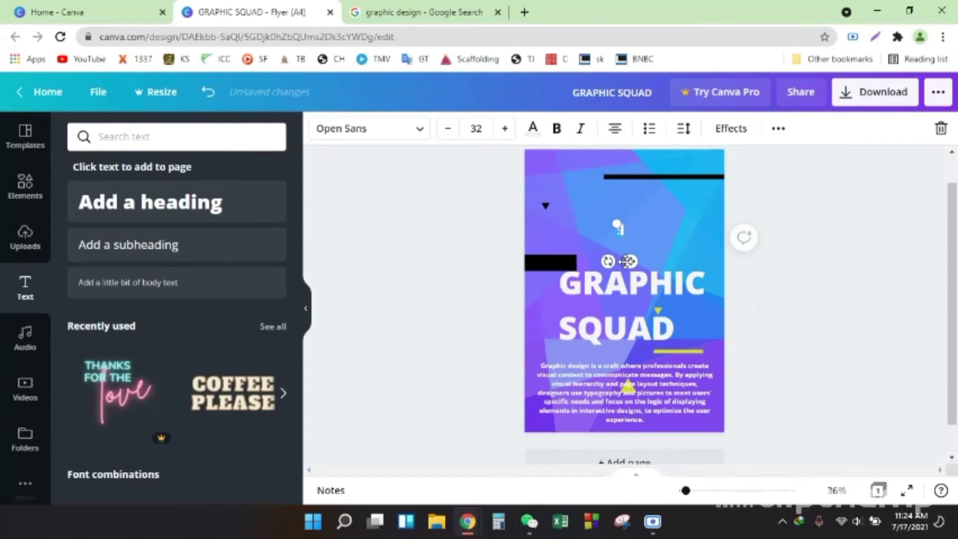
text(SCINCE 2)
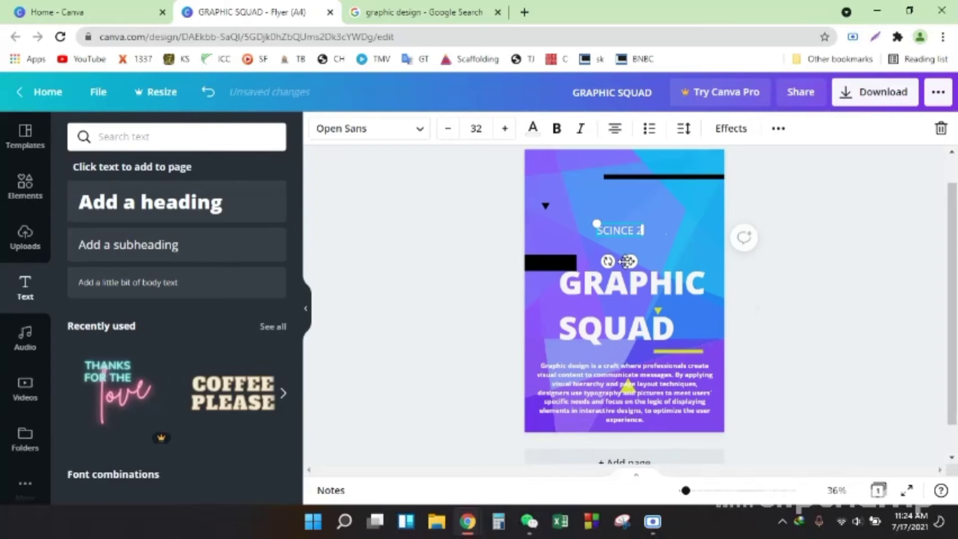
text(021)
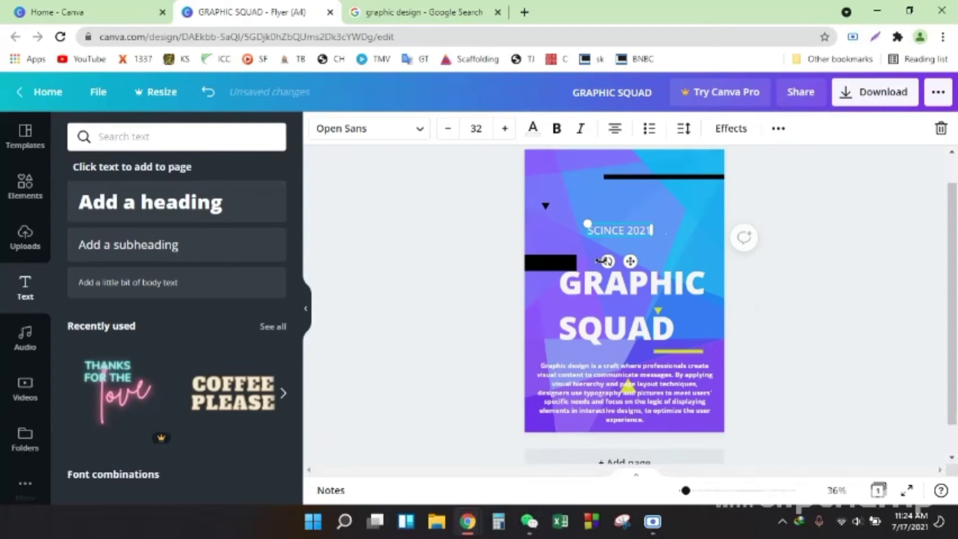
drag(628, 261, 582, 250)
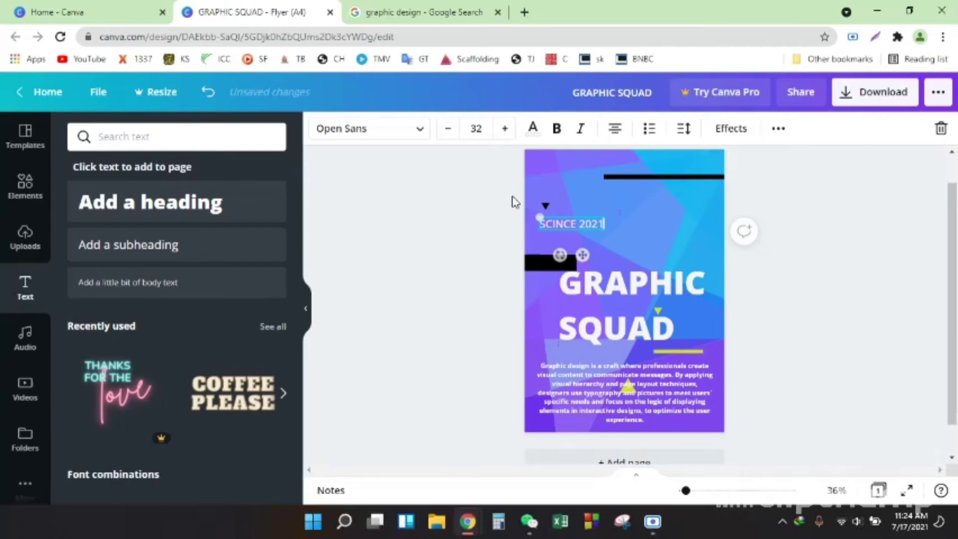
Step: Enlarge the "SCINCE 2021" text to size 51 and move it to the flyer's upper-left corner
click(502, 128)
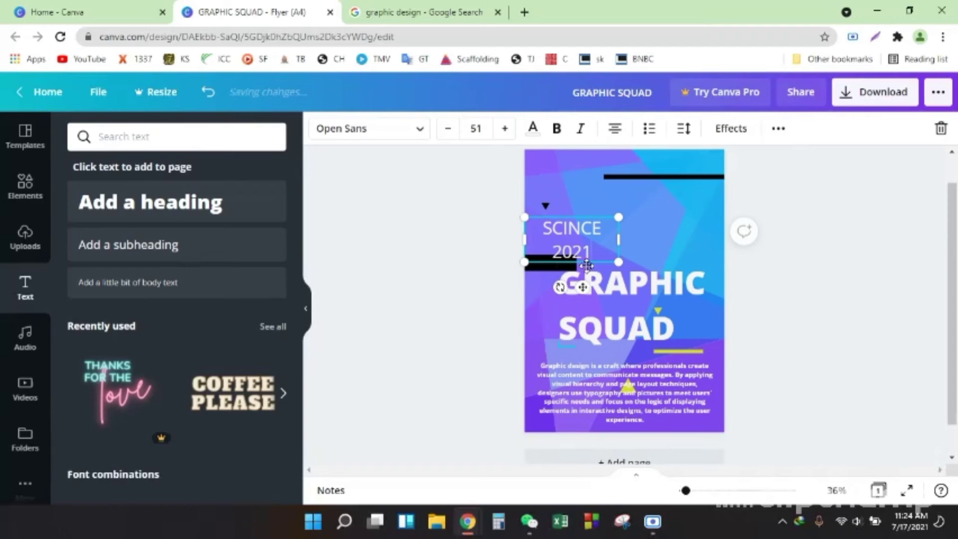
drag(587, 266, 590, 228)
click(804, 278)
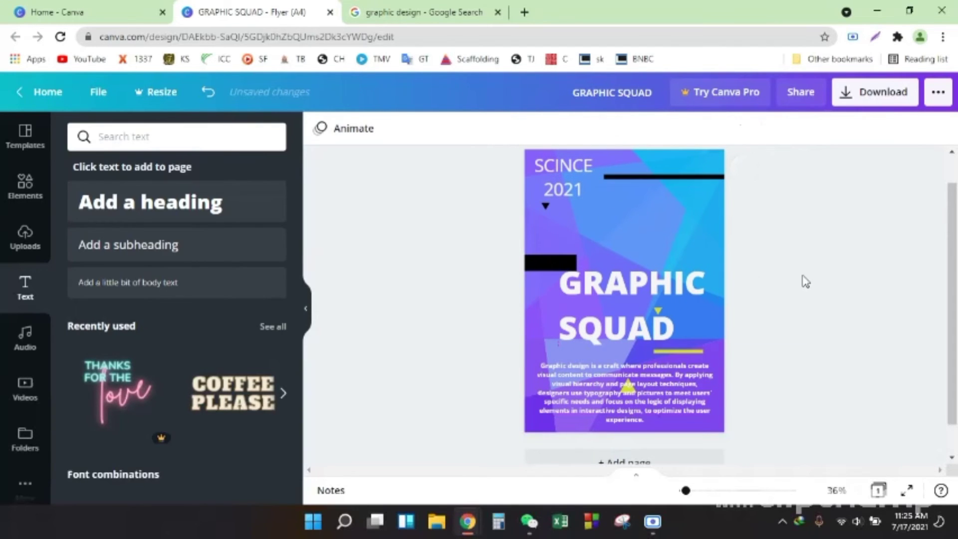
Step: Correct the corner text to "SINCE 2021" and narrow its text box so the year wraps onto a second line
click(569, 172)
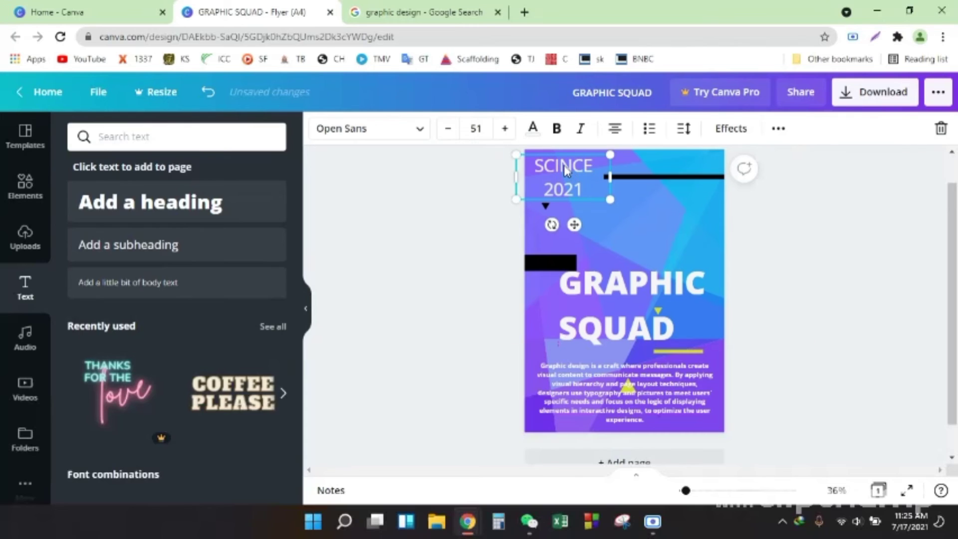
key(BackSpace)
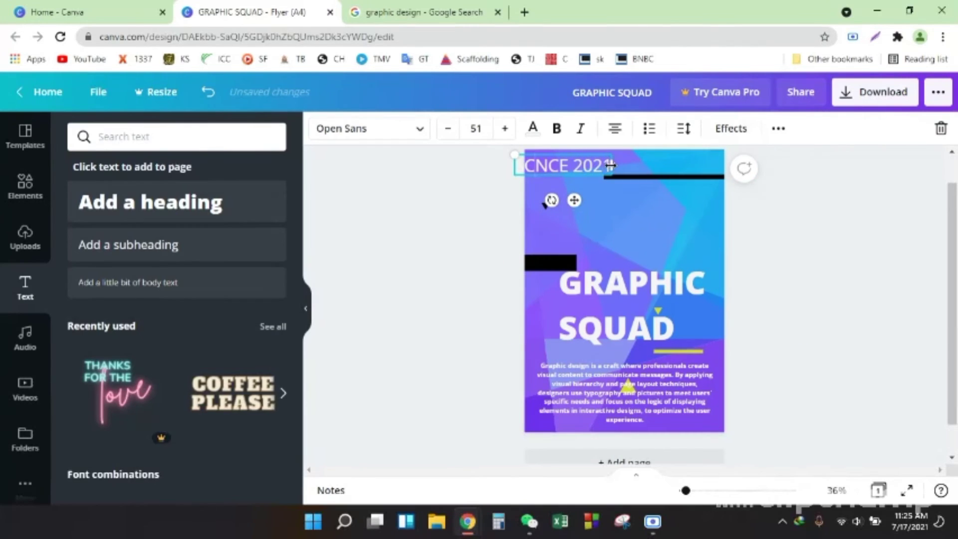
drag(610, 166, 595, 170)
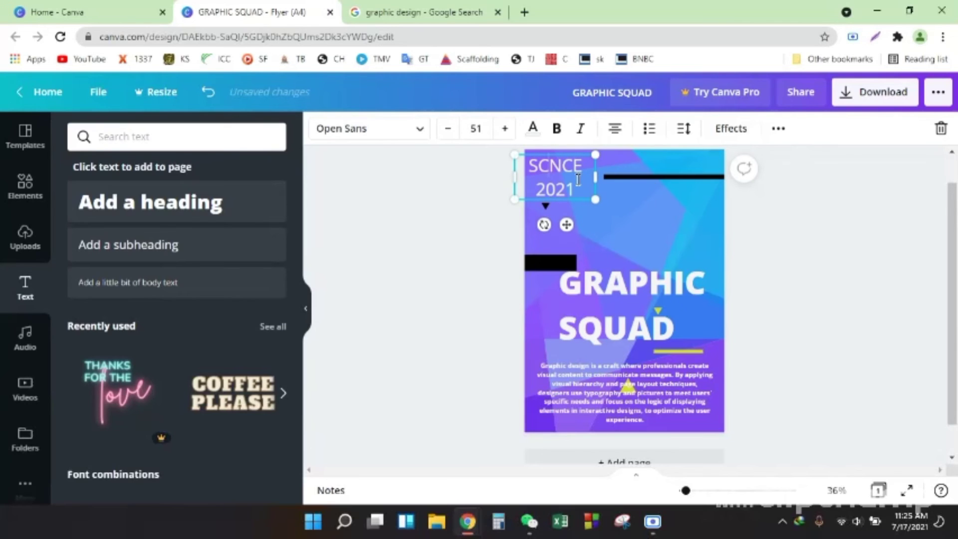
key(BackSpace)
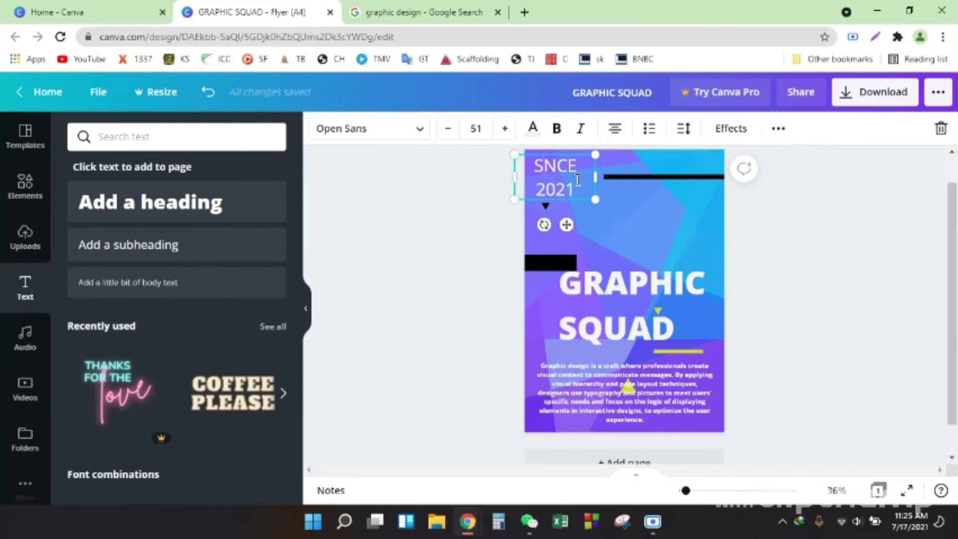
text(I)
click(844, 238)
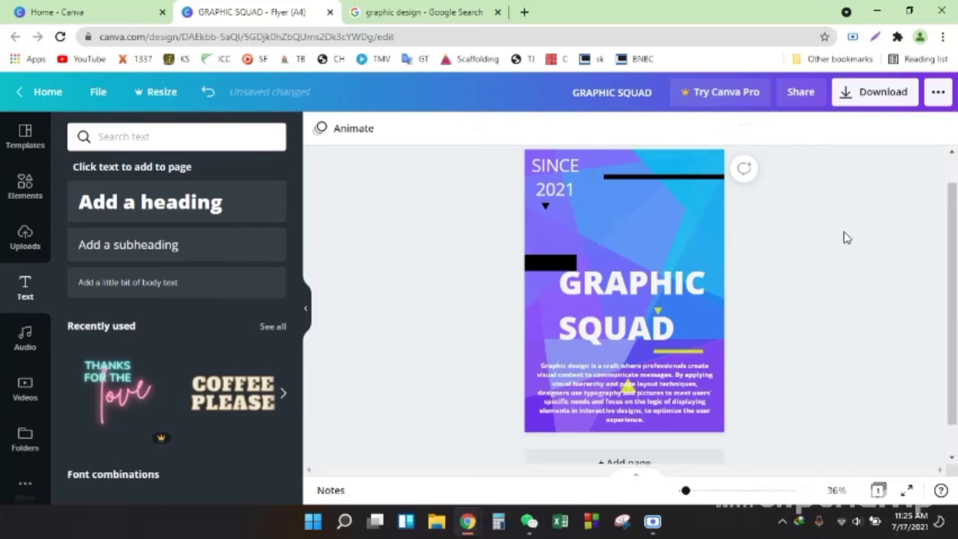
Step: Export the flyer as PDF Print and cancel saving the "GRAPHIC SQUAD.pdf" file
click(870, 102)
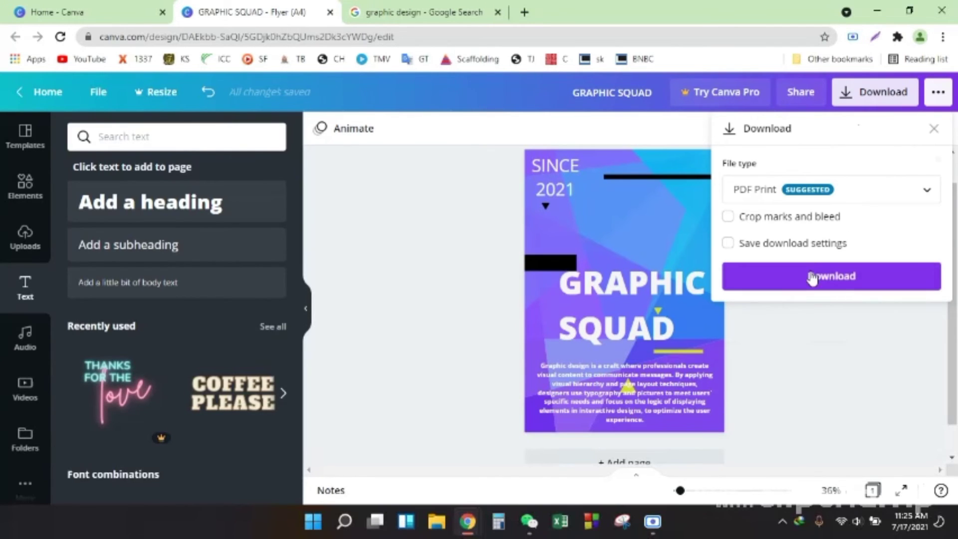
click(812, 279)
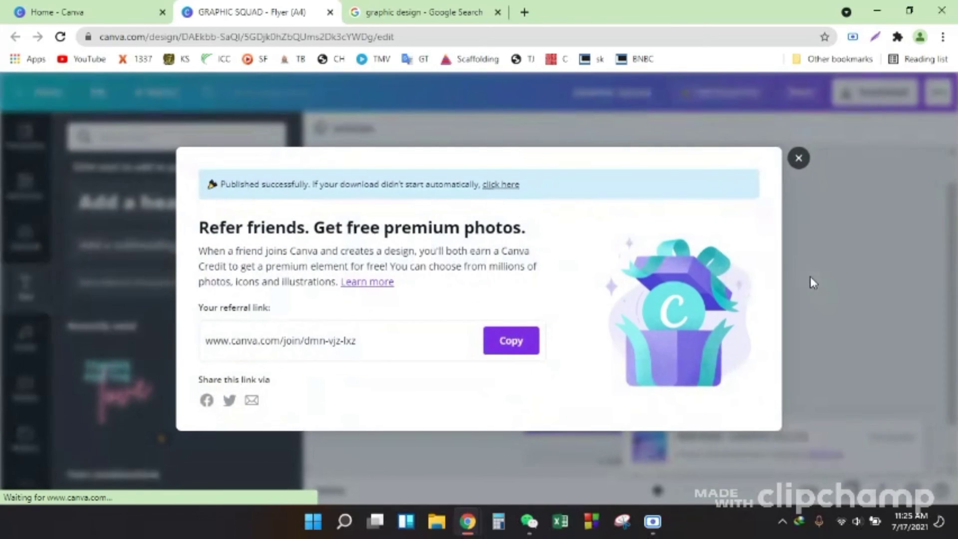
click(798, 157)
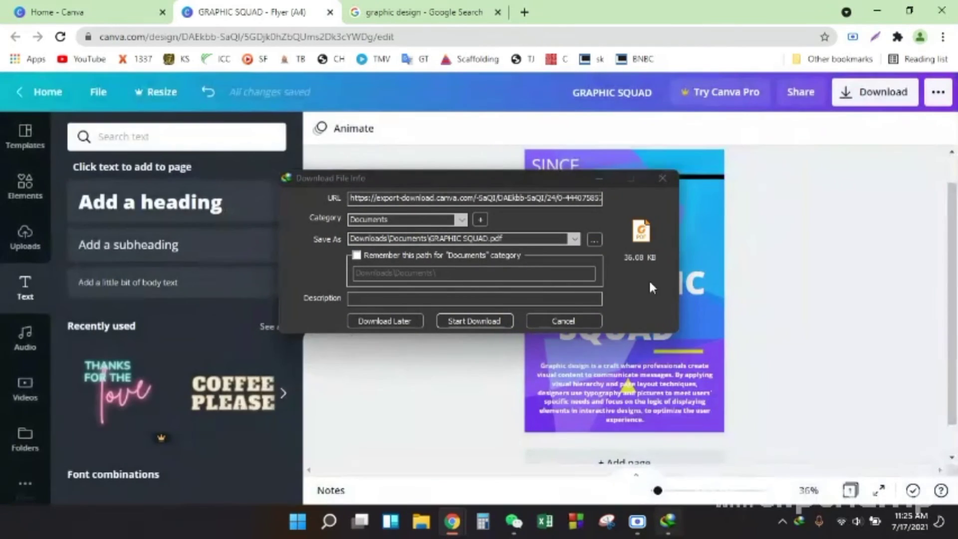
click(562, 323)
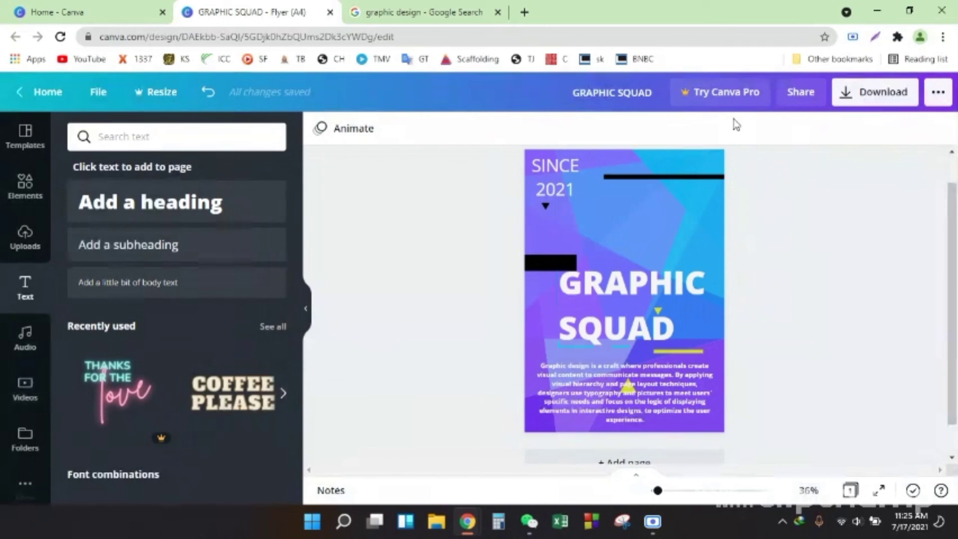
Step: Download the flyer as a PNG image and dismiss the browser's download notice
click(845, 92)
click(873, 200)
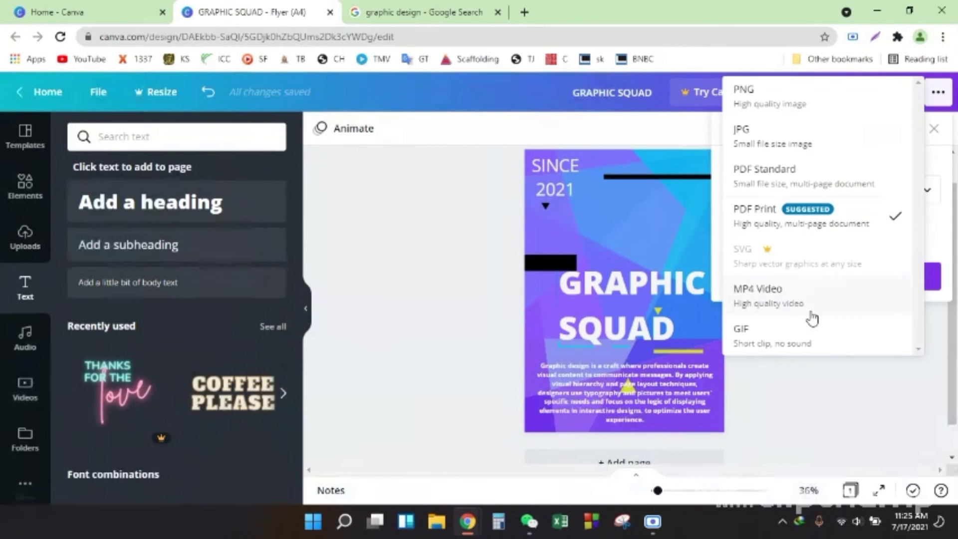
click(786, 115)
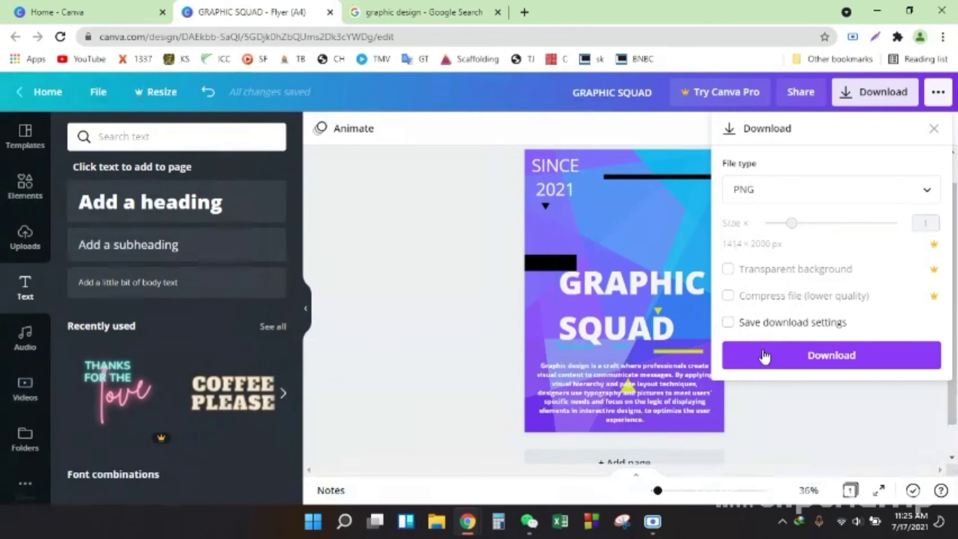
click(763, 352)
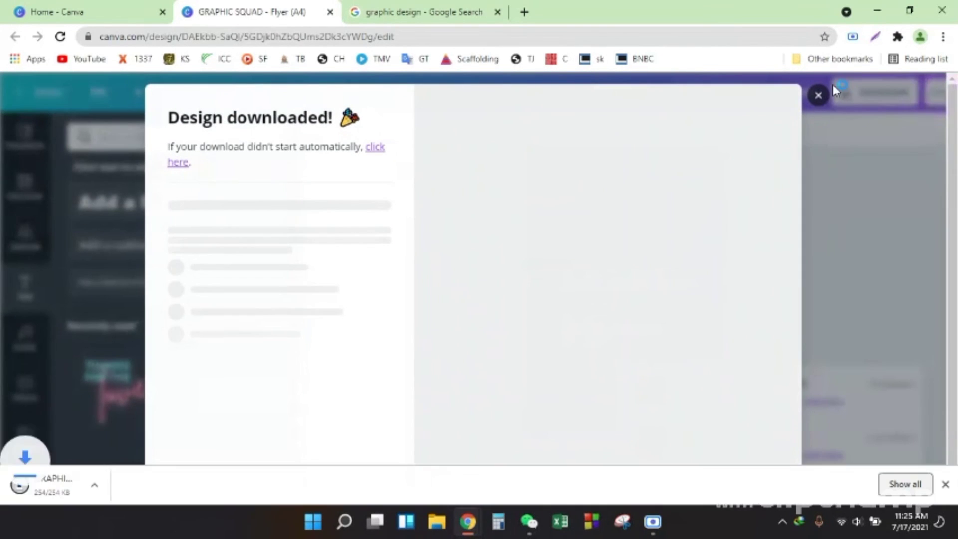
click(948, 484)
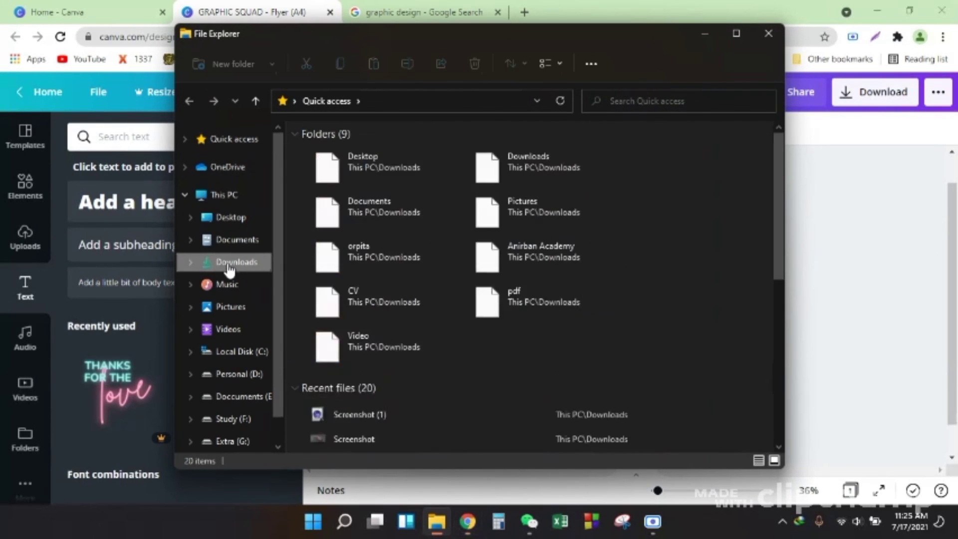
Step: View the downloaded GRAPHIC SQUAD image from the Downloads folder in File Explorer, then close the image and the folder
click(237, 262)
scroll(569, 339, down, 2)
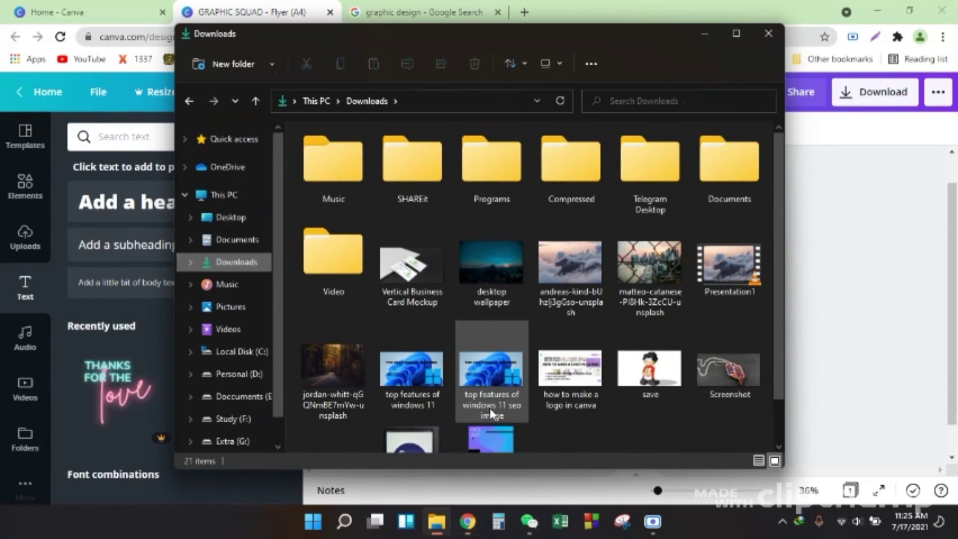
double_click(497, 429)
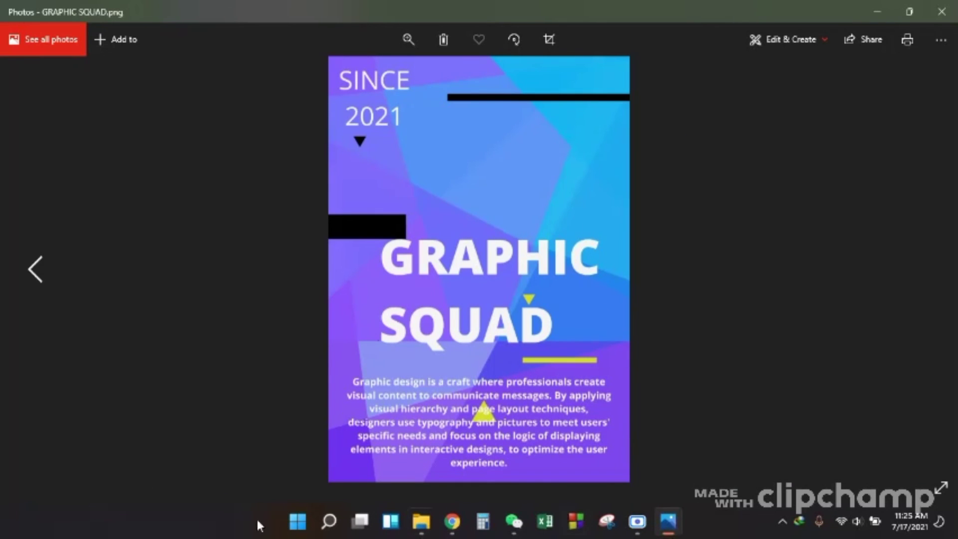
click(942, 11)
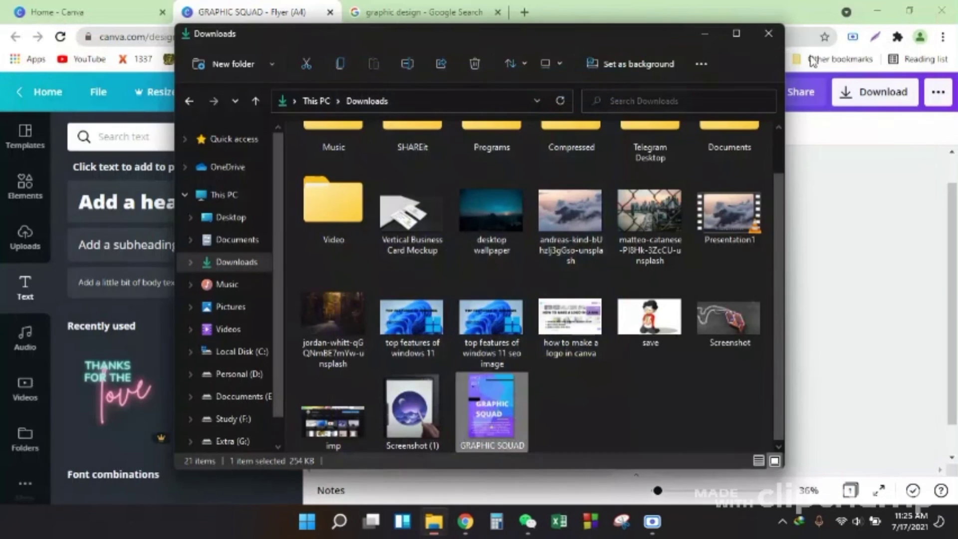
click(769, 32)
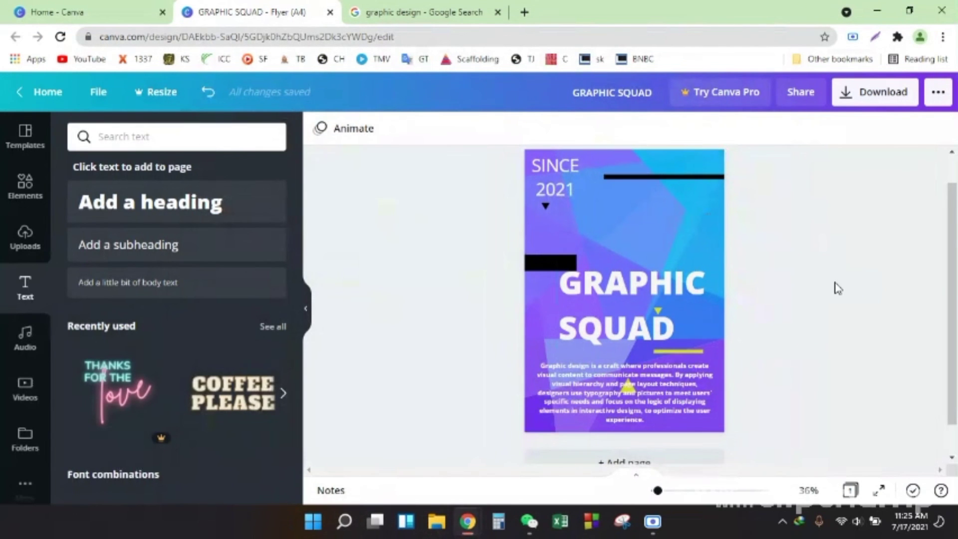